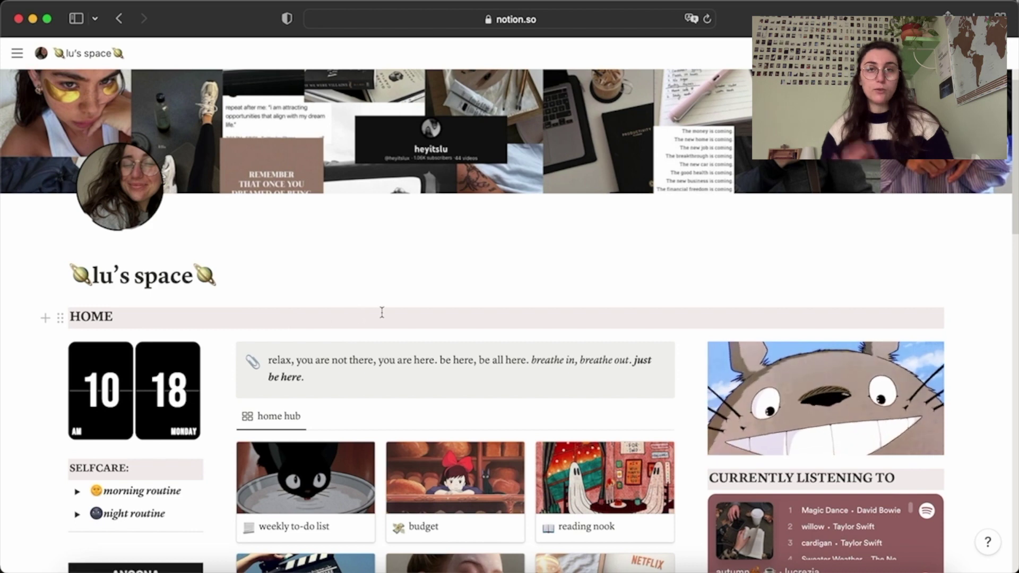
- Look over the home page's clock, self-care toggles, weather widget and home hub gallery
scroll(380, 311, "up", 1)
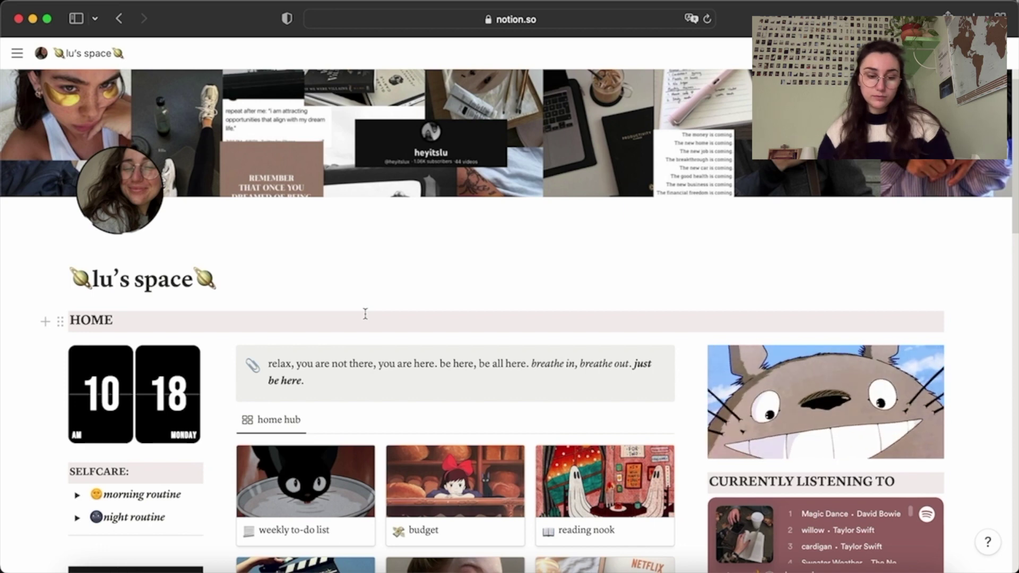
scroll(365, 314, "down", 2)
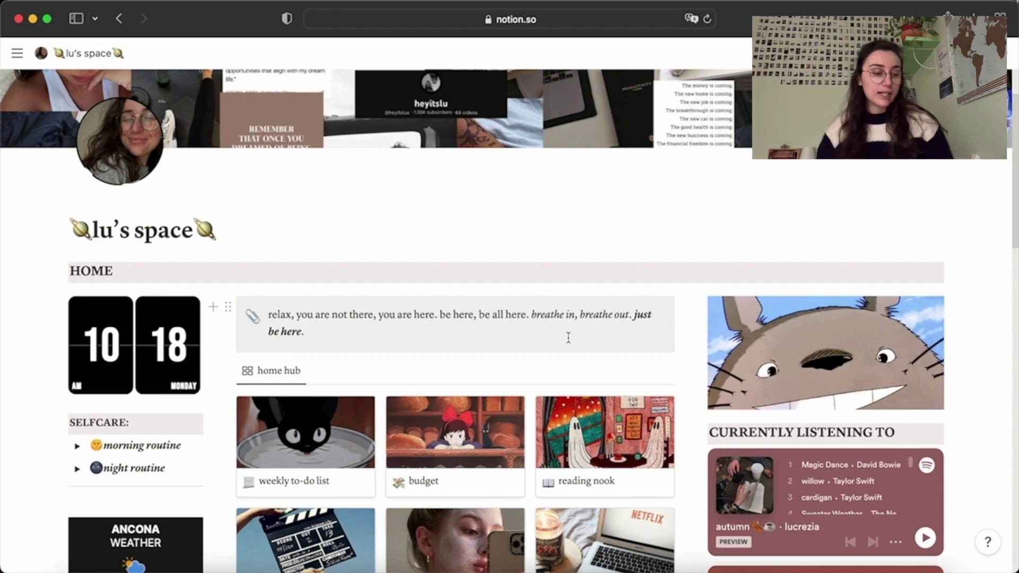
scroll(567, 337, "down", 1)
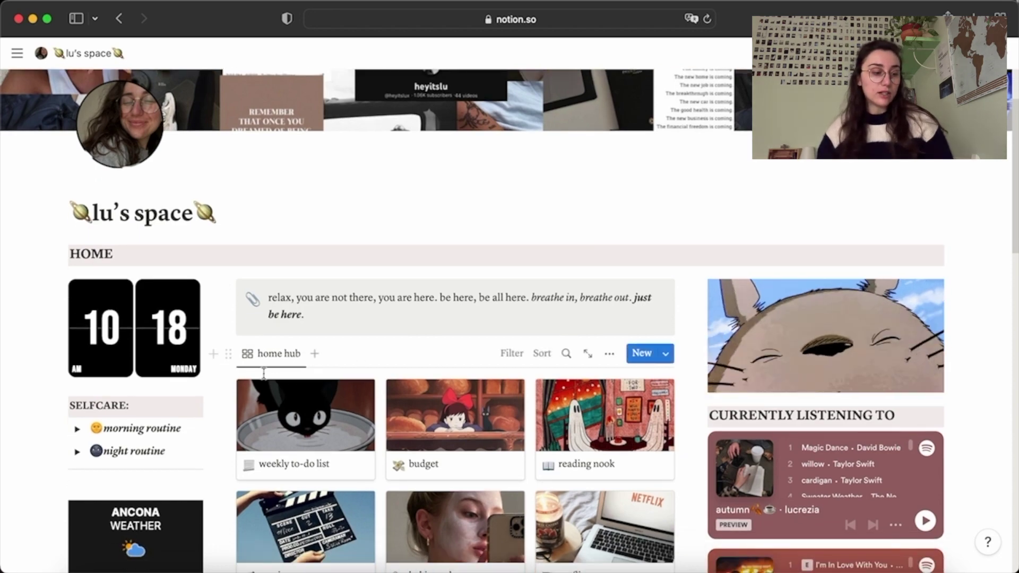
scroll(158, 362, "down", 8)
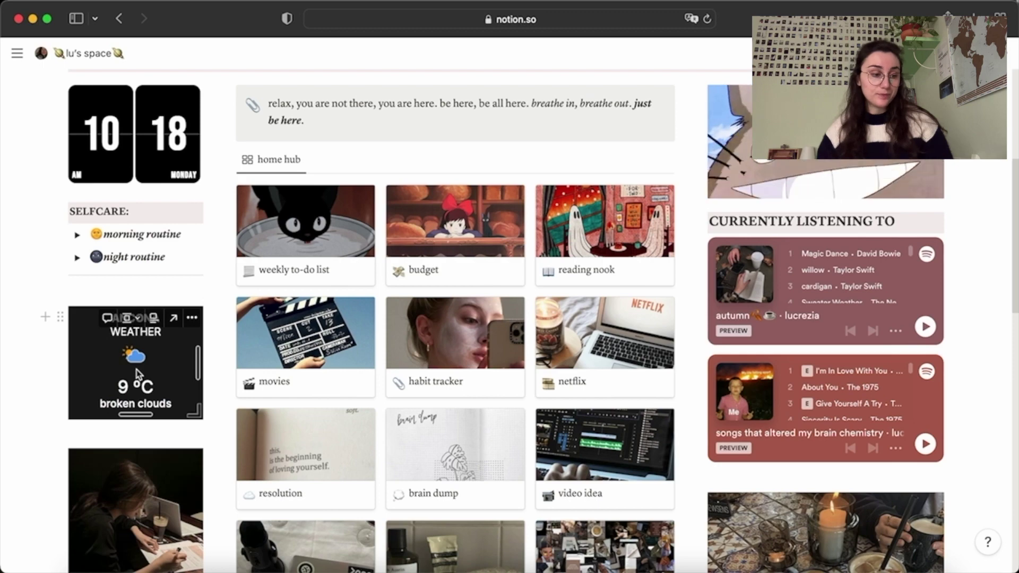
scroll(136, 367, "up", 7)
scroll(135, 368, "up", 1)
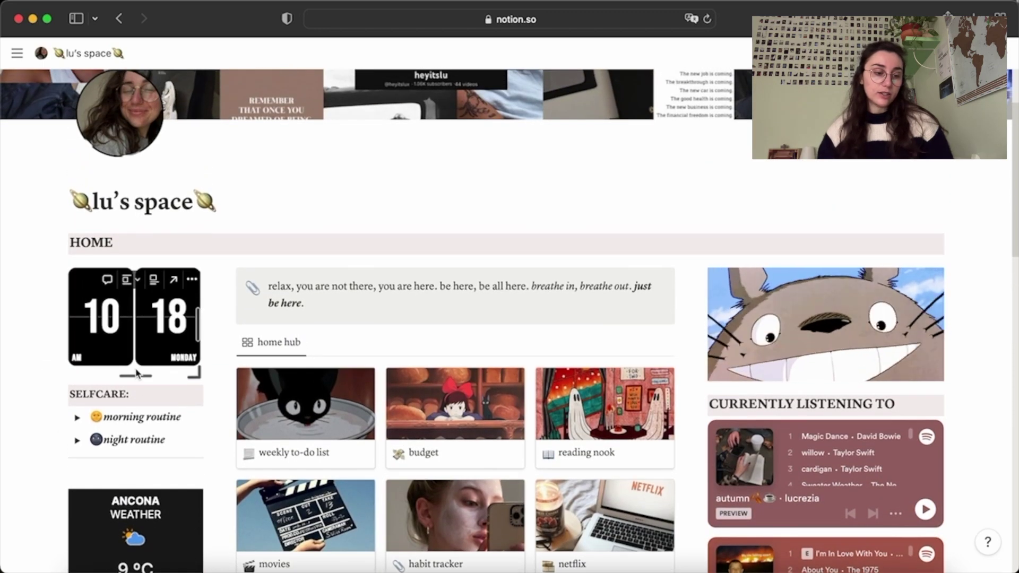
scroll(136, 373, "down", 4)
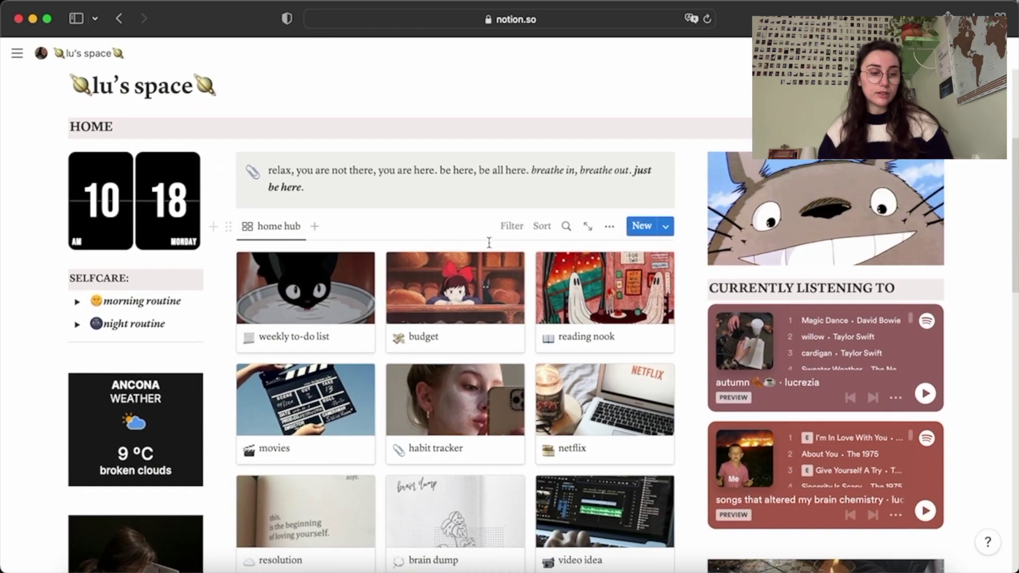
scroll(489, 243, "down", 5)
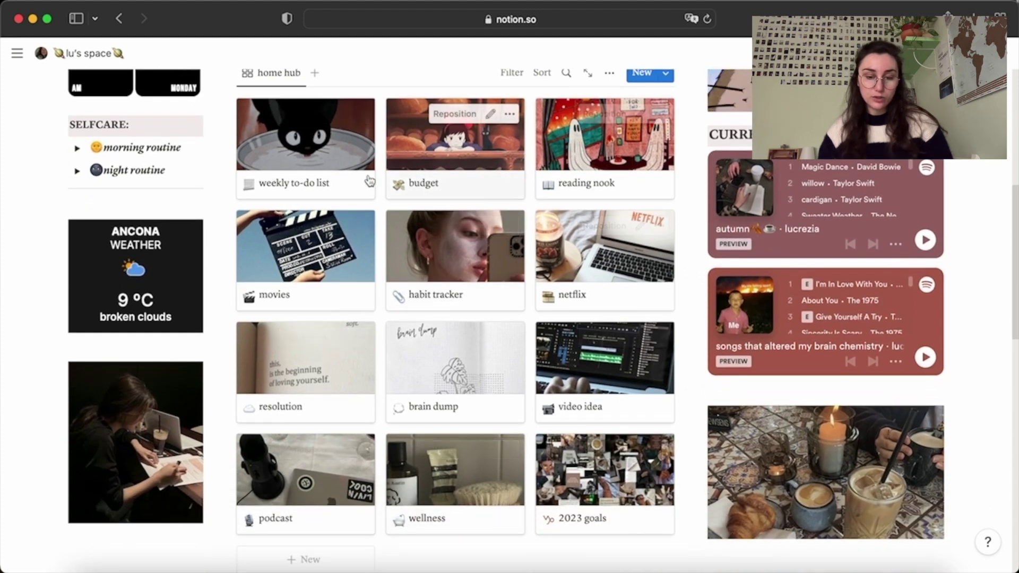
scroll(370, 181, "up", 7)
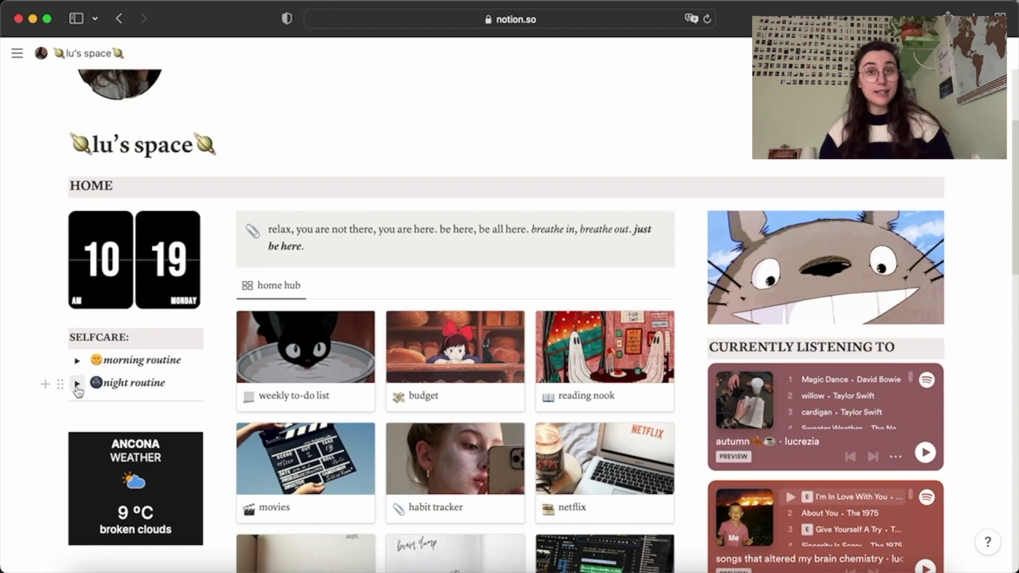
scroll(205, 377, "down", 5)
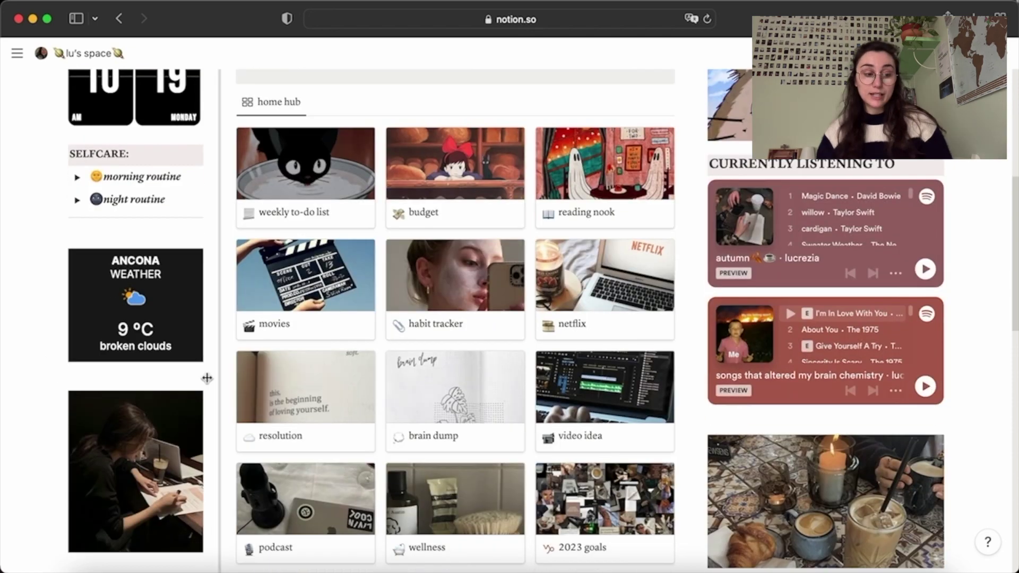
scroll(204, 377, "up", 5)
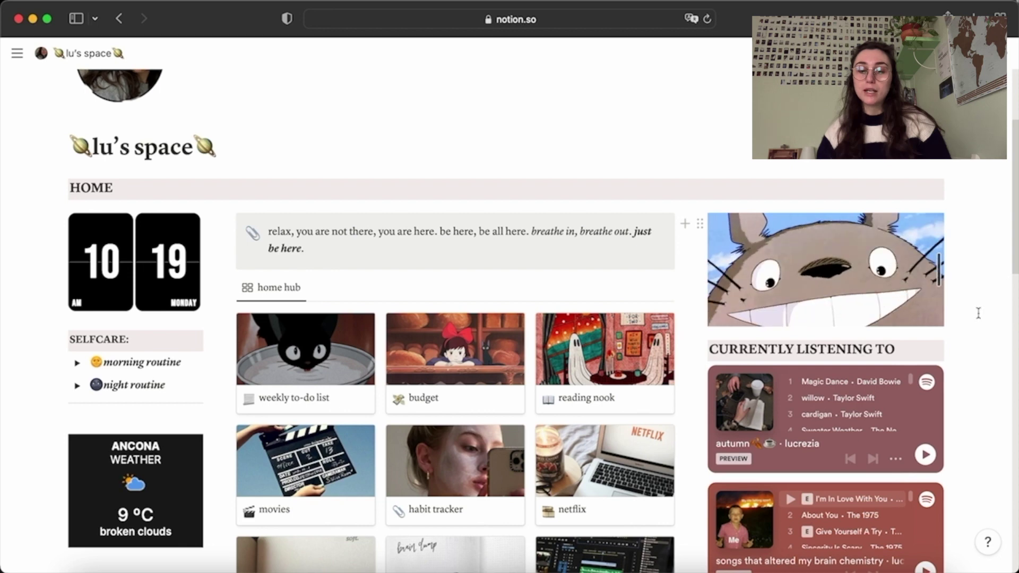
- Review the playlists under CURRENTLY LISTENING TO, including the track list of "songs that altered my brain chemistry"
scroll(984, 323, "down", 2)
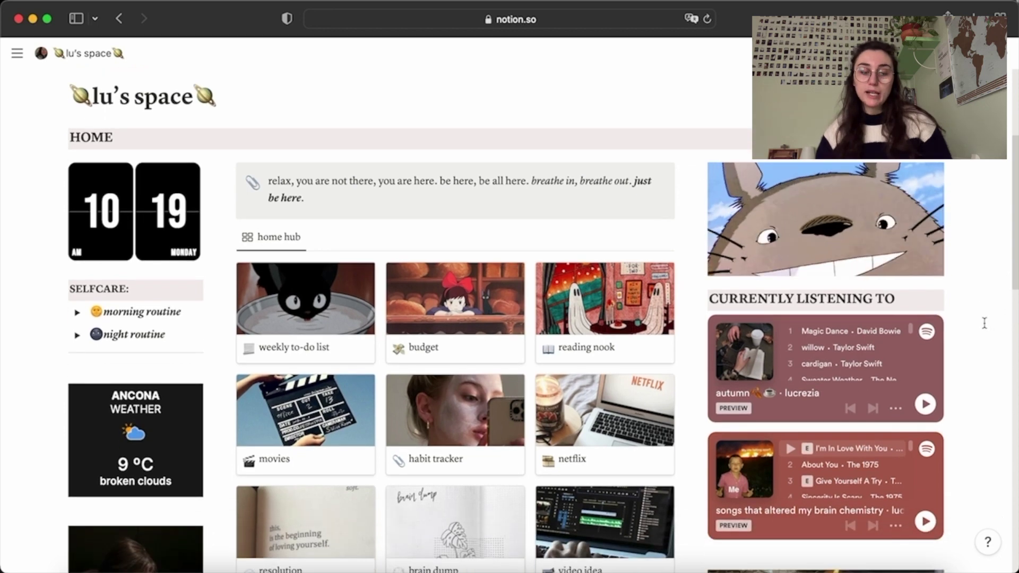
scroll(984, 322, "down", 2)
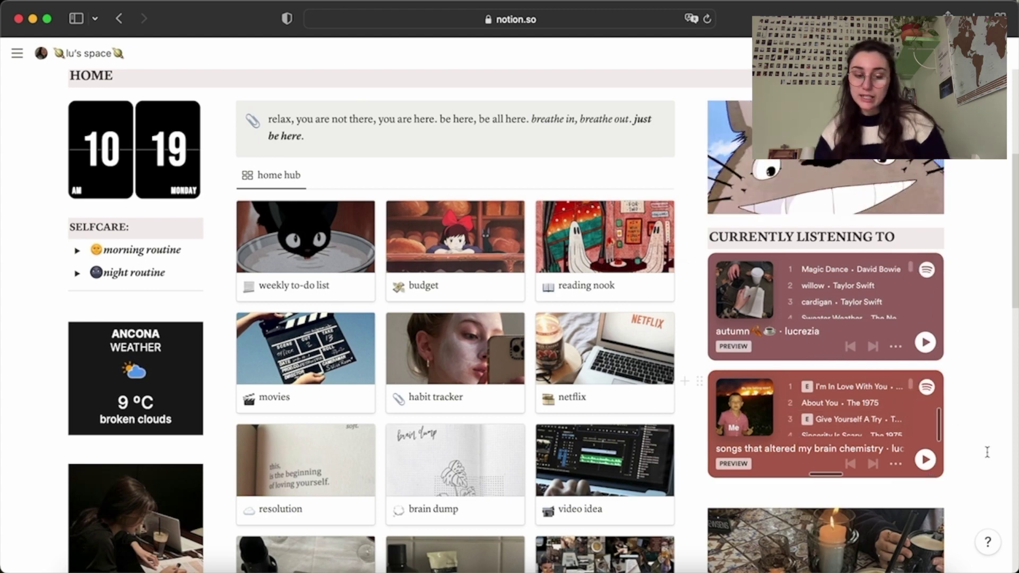
scroll(985, 452, "down", 1)
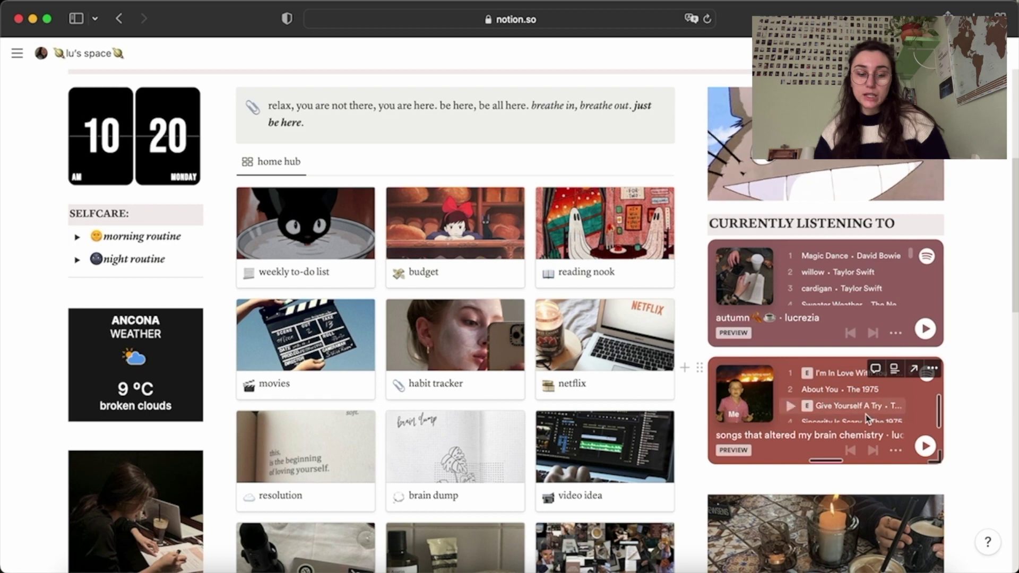
scroll(868, 414, "down", 10)
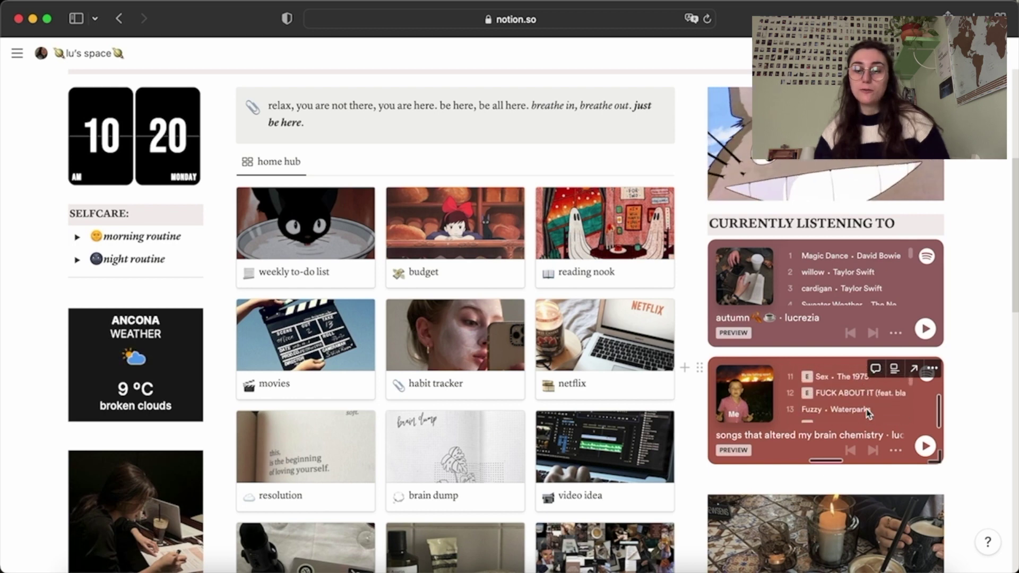
scroll(868, 414, "up", 10)
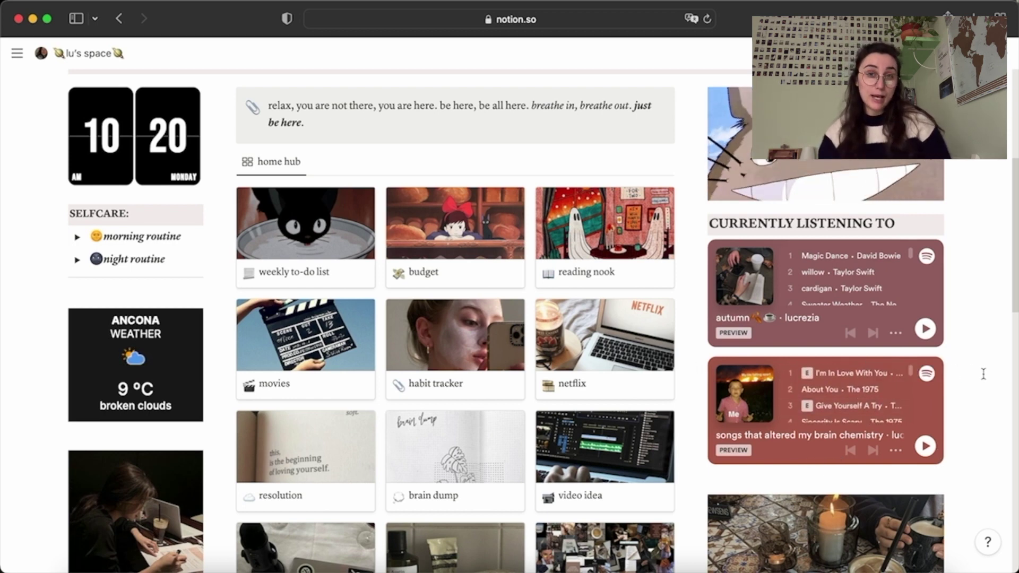
- Examine the lower part of the home page, including the January 2023 calendar and its scheduled entries
scroll(983, 373, "down", 10)
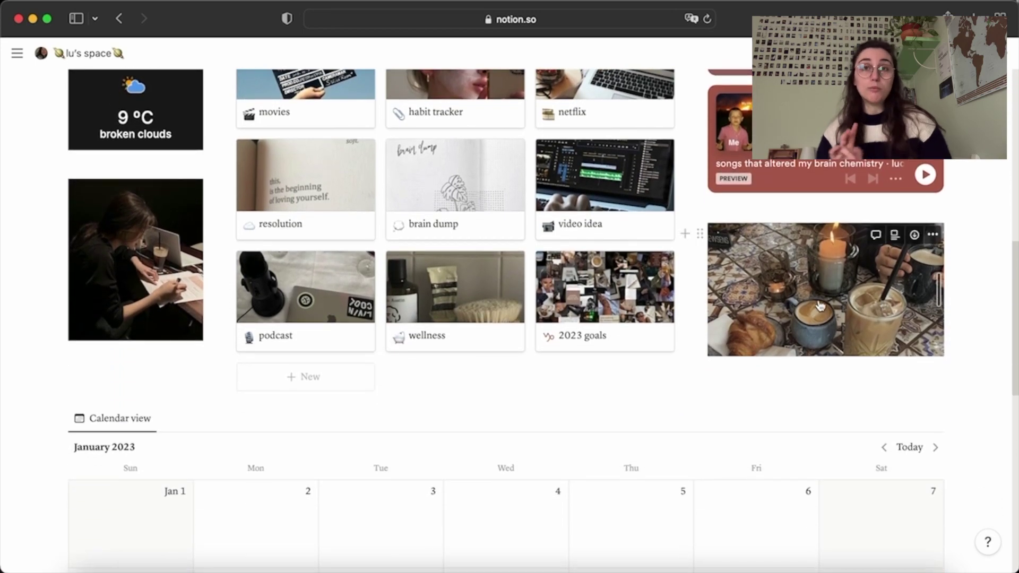
mouse_move(122, 289)
scroll(122, 289, "up", 3)
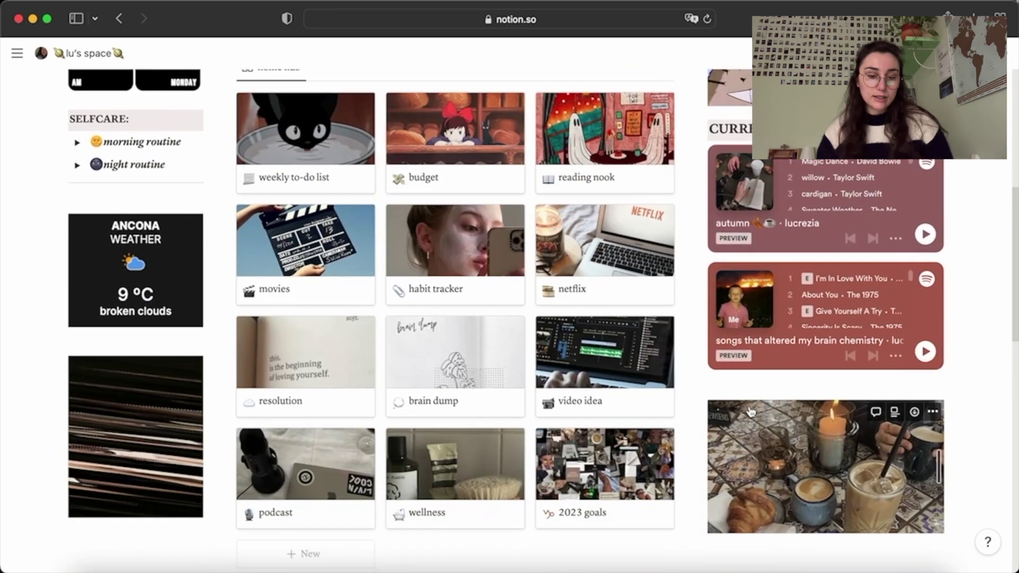
scroll(921, 354, "down", 5)
scroll(969, 427, "down", 3)
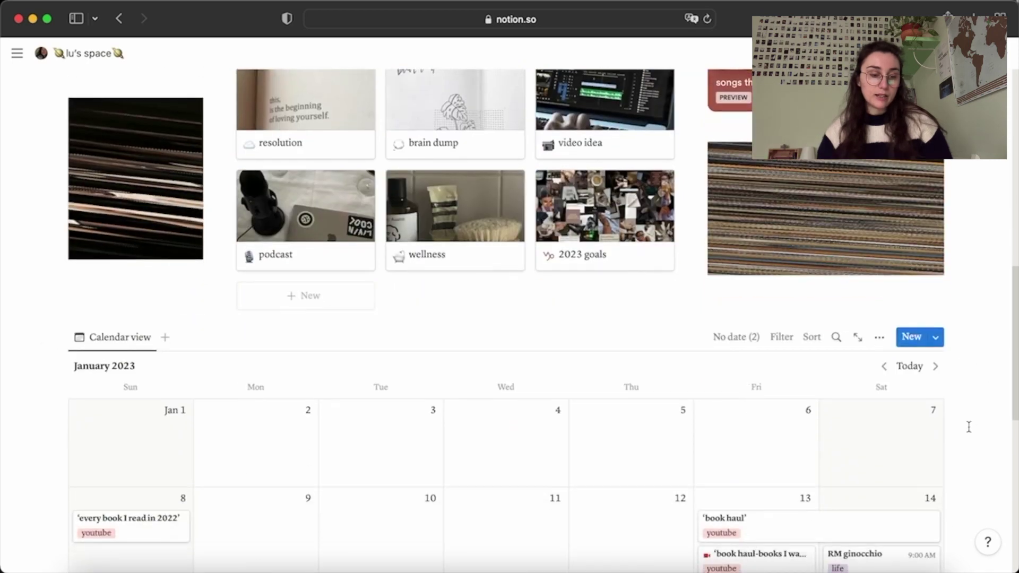
scroll(830, 366, "down", 5)
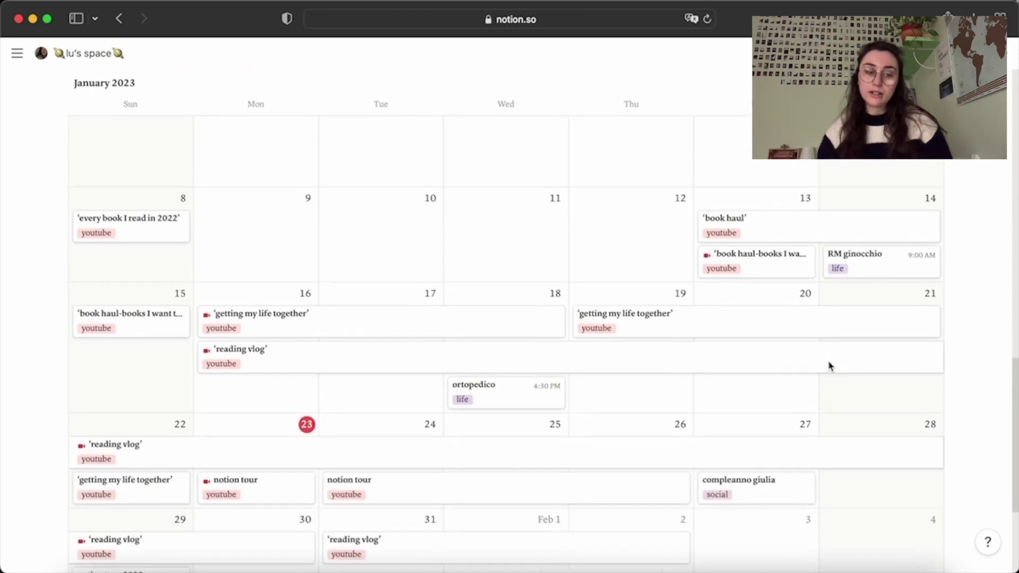
- Open the weekly to-do list page from the home hub gallery
scroll(975, 323, "up", 15)
scroll(976, 325, "down", 2)
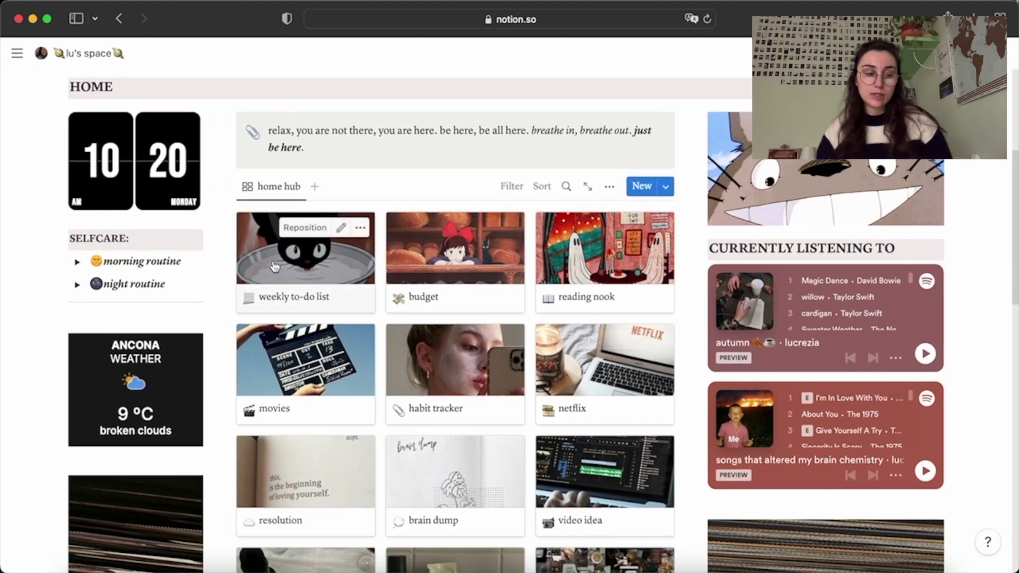
left_click(305, 249)
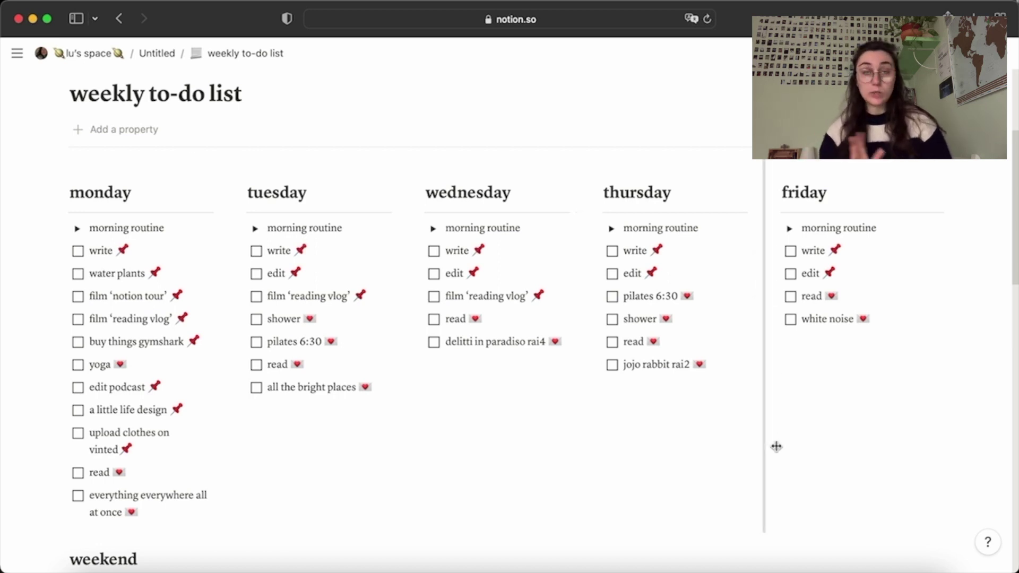
- Review the weekly to-do list's weekday and weekend tasks, the movies checklist and the January goals block
scroll(296, 341, "down", 9)
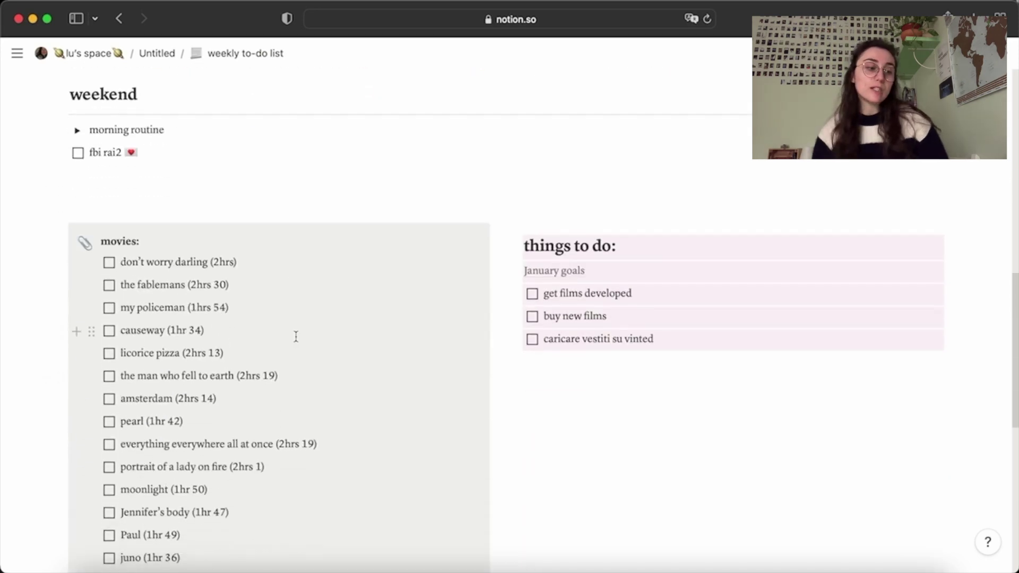
scroll(295, 336, "down", 5)
scroll(357, 346, "down", 2)
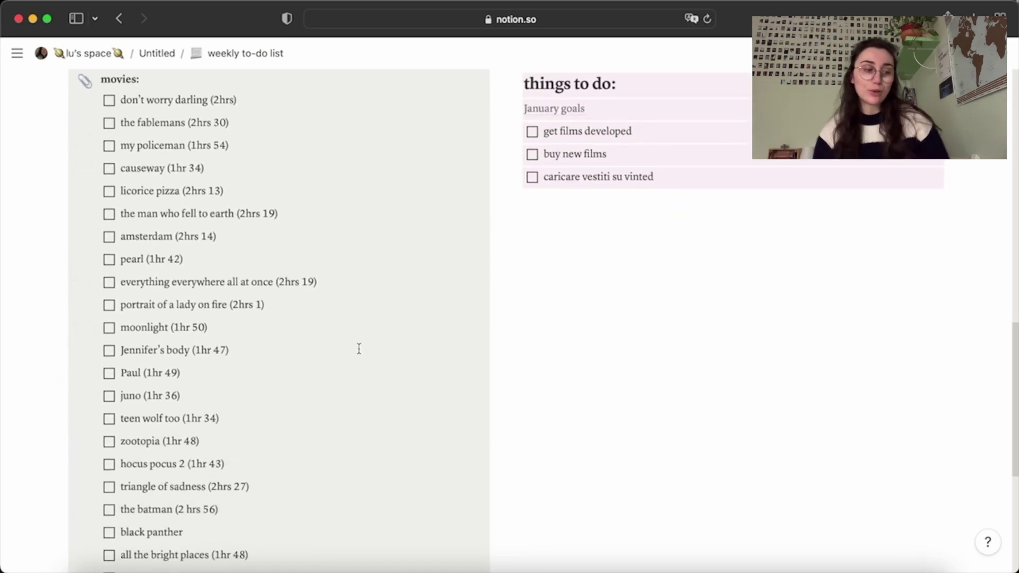
scroll(357, 348, "down", 3)
scroll(342, 334, "up", 2)
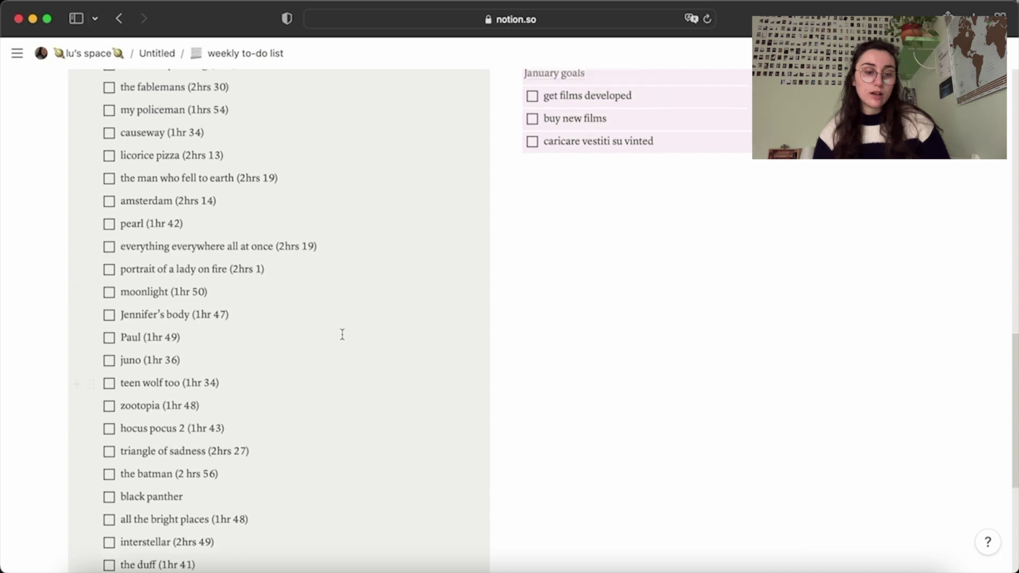
scroll(342, 334, "up", 3)
scroll(620, 202, "up", 4)
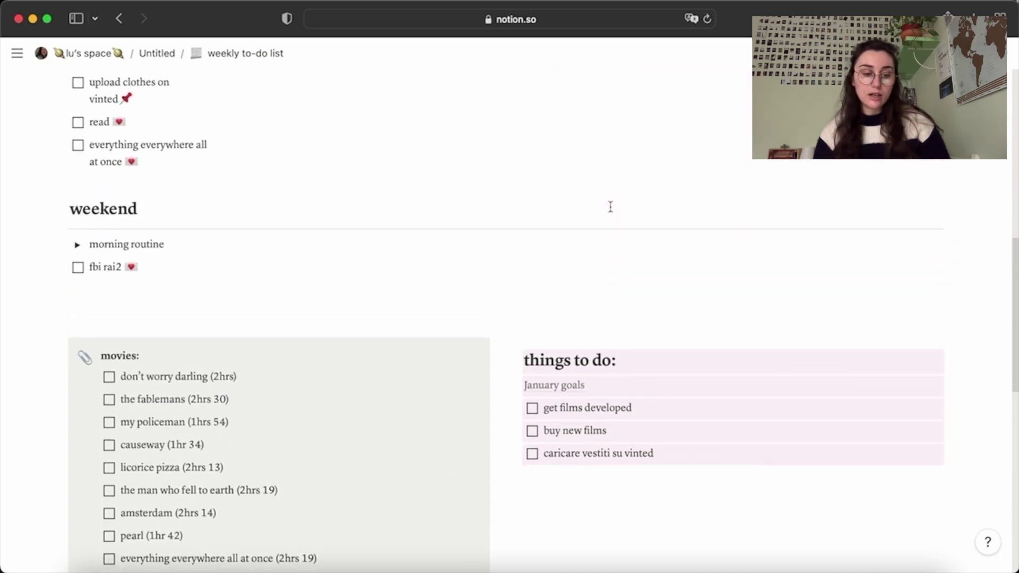
scroll(710, 430, "up", 3)
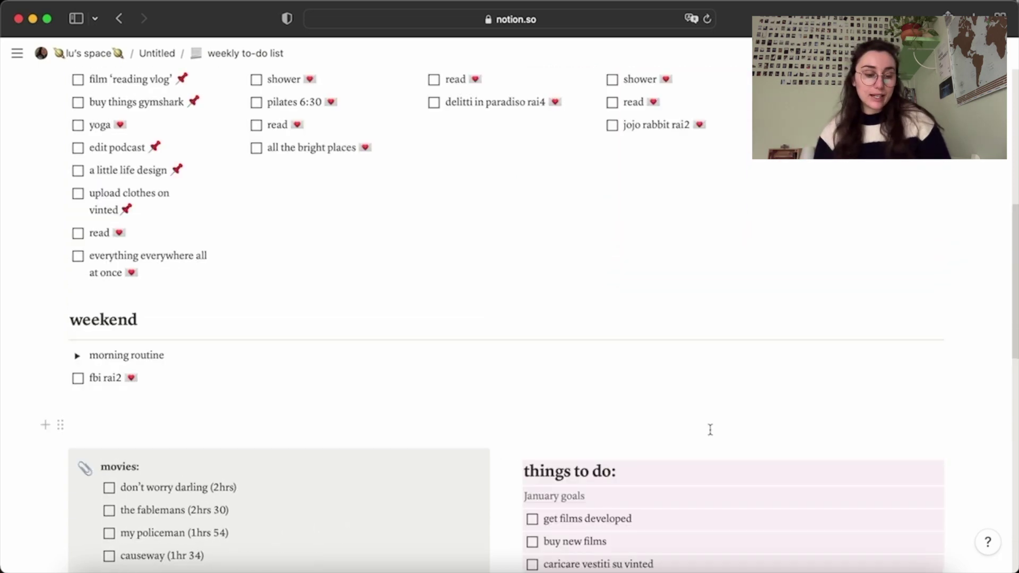
mouse_move(547, 501)
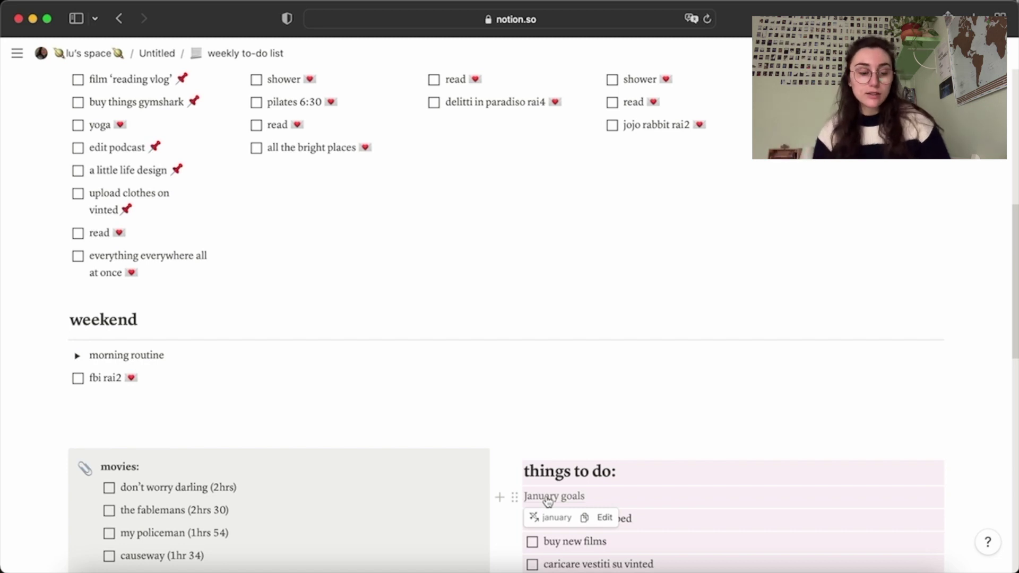
scroll(547, 501, "up", 5)
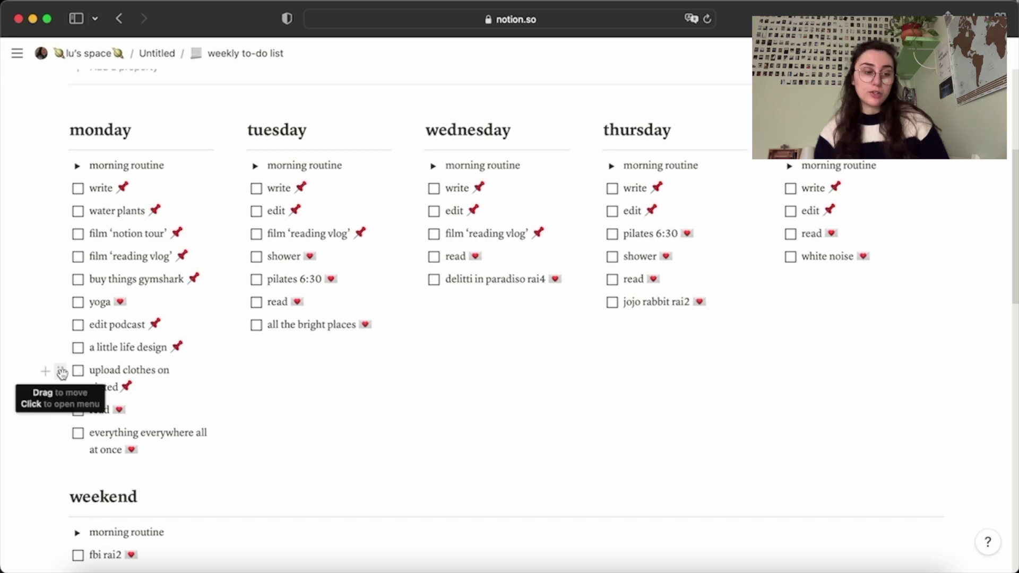
scroll(60, 372, "down", 2)
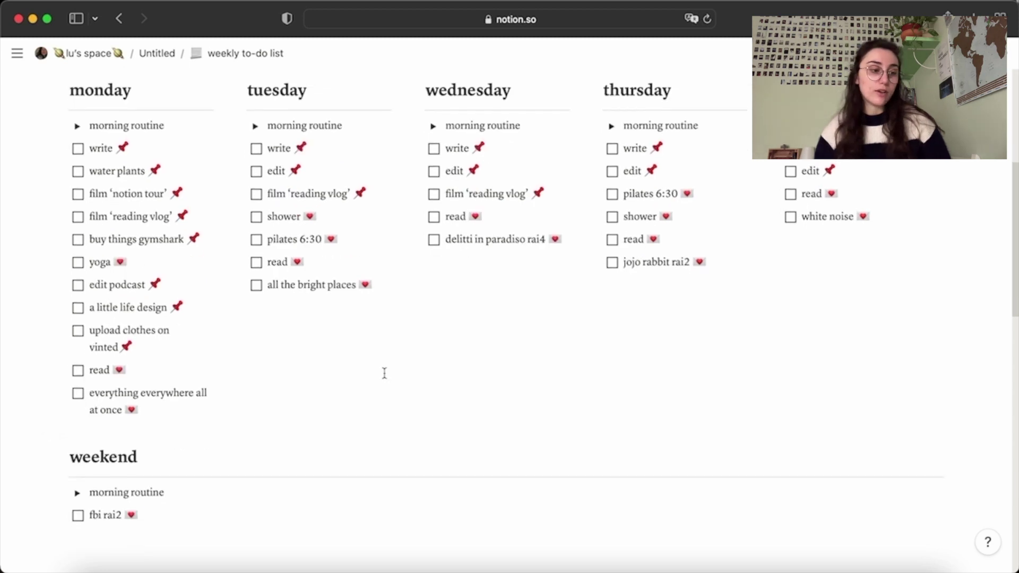
- Return to the home page and open the budget page from the home hub as a full page
left_click(78, 131)
left_click(80, 131)
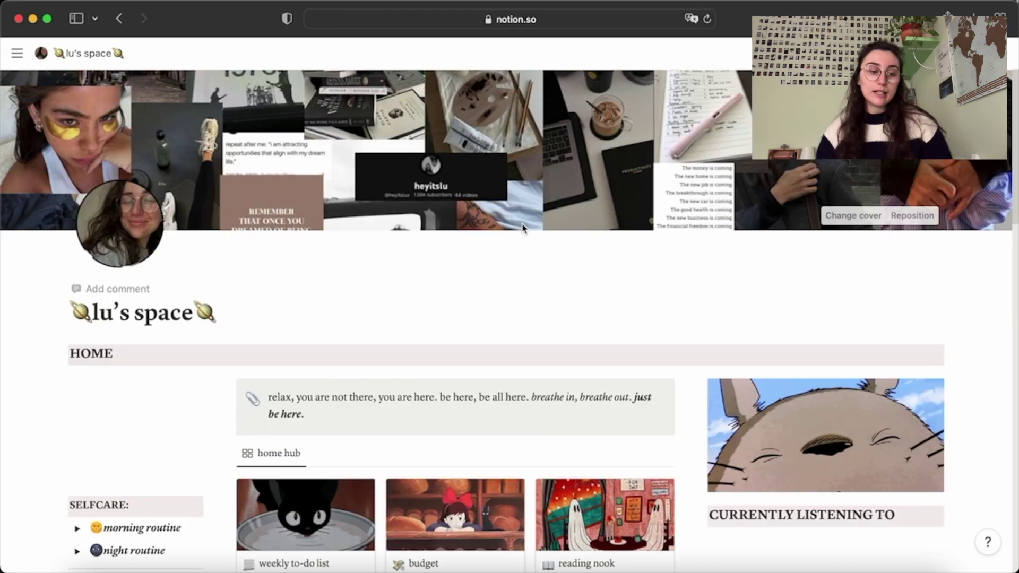
scroll(522, 228, "down", 5)
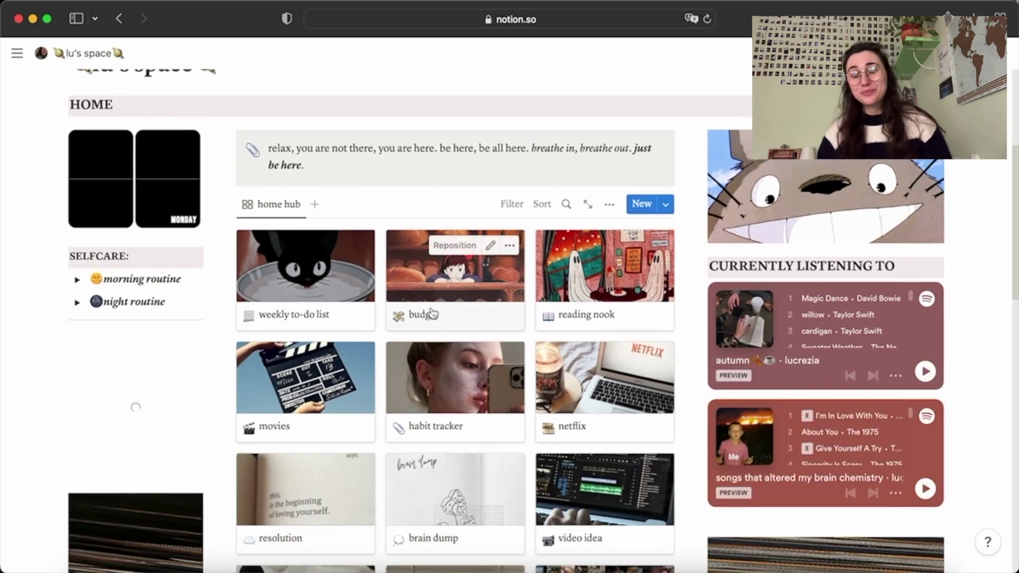
left_click(448, 283)
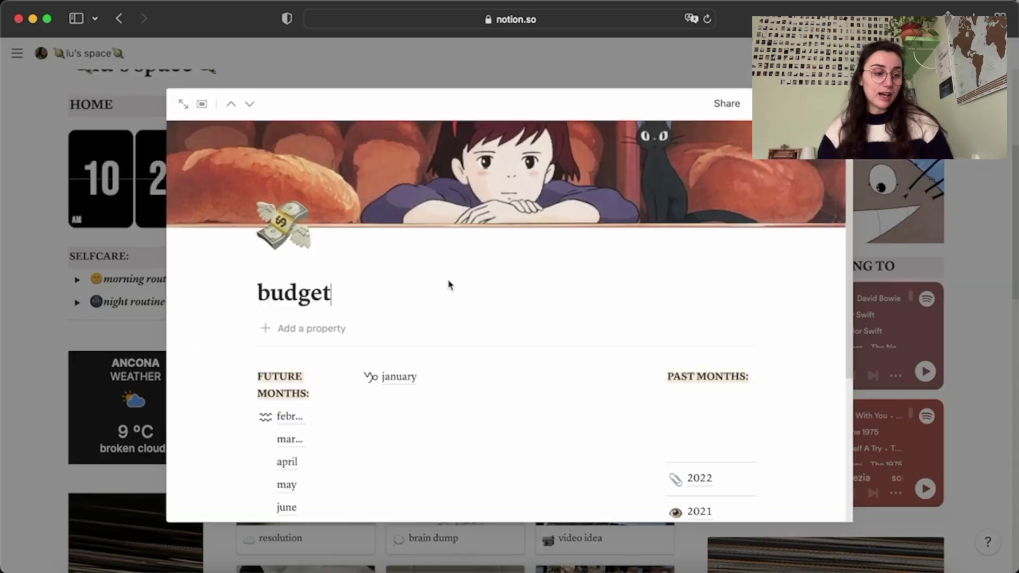
left_click(182, 103)
scroll(555, 225, "down", 3)
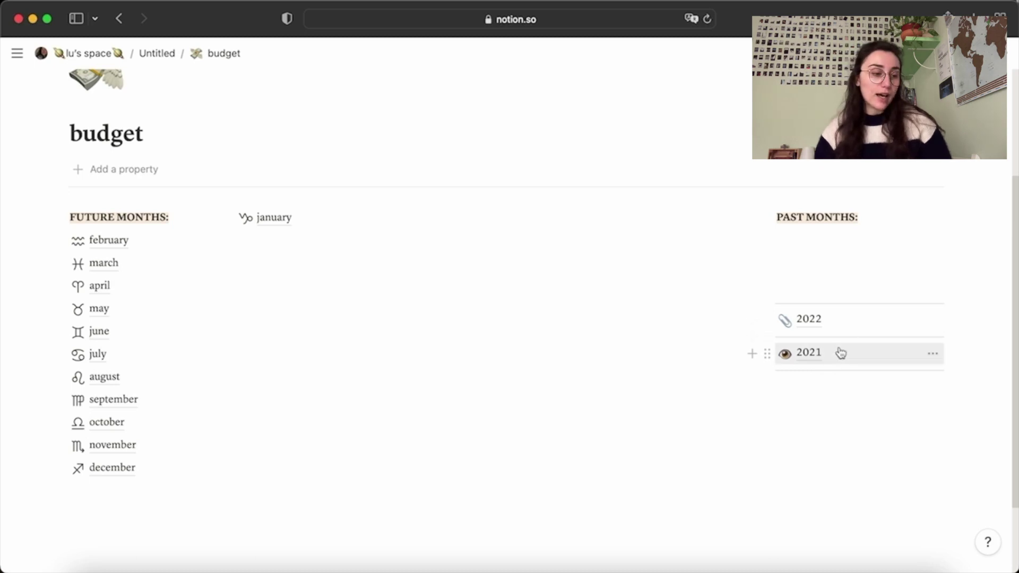
- Open the february budget page and view its bank and money tables
left_click(153, 249)
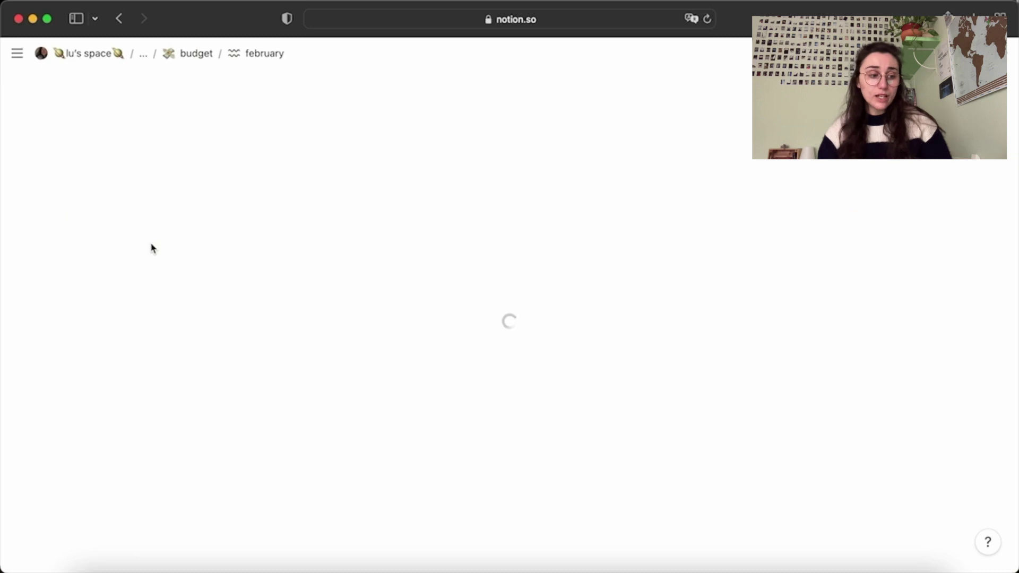
scroll(440, 218, "down", 3)
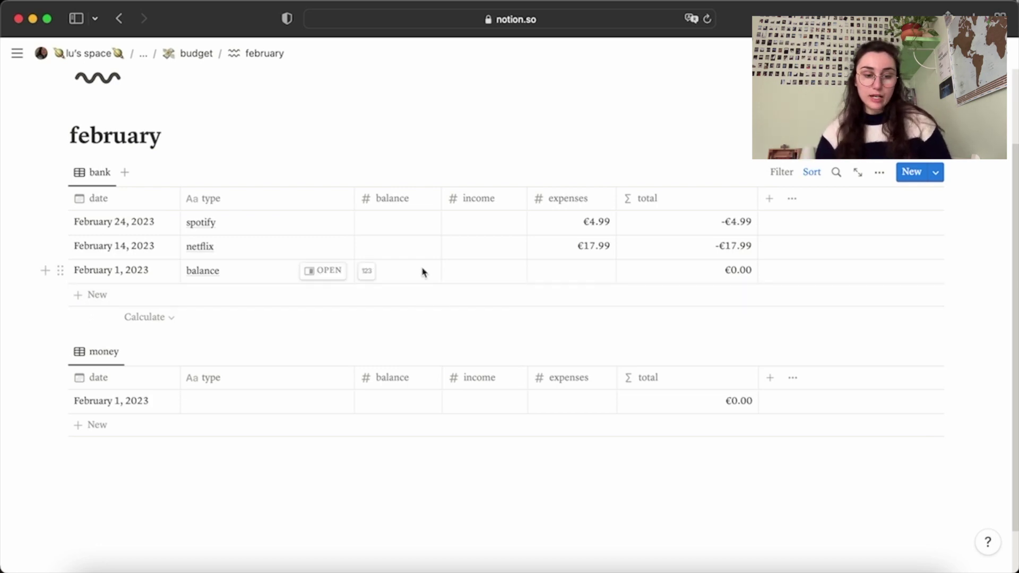
- Inspect the formula behind the total property of the bank table, leaving it unchanged
left_click(634, 201)
left_click(671, 273)
left_click(870, 234)
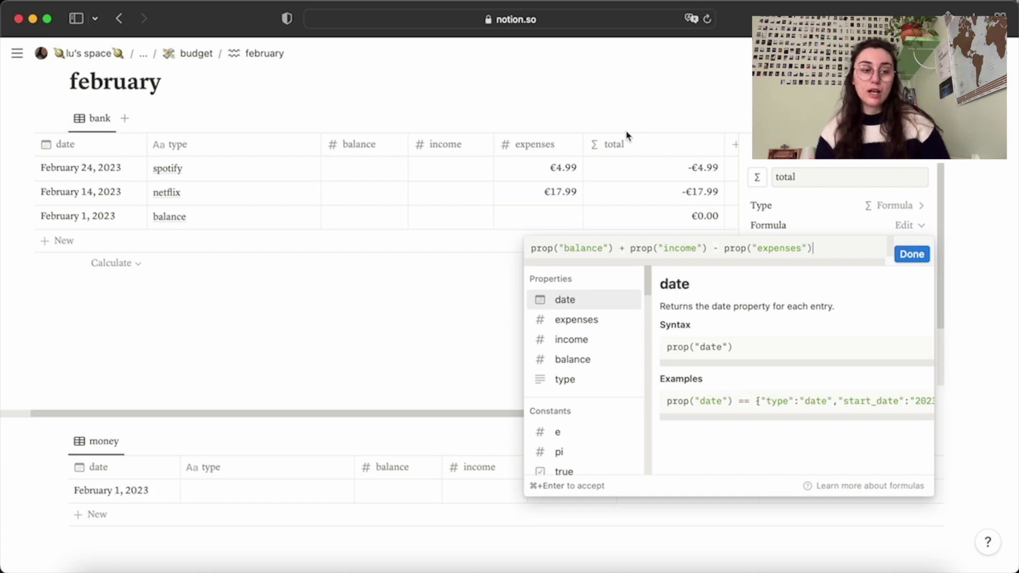
left_click(404, 257)
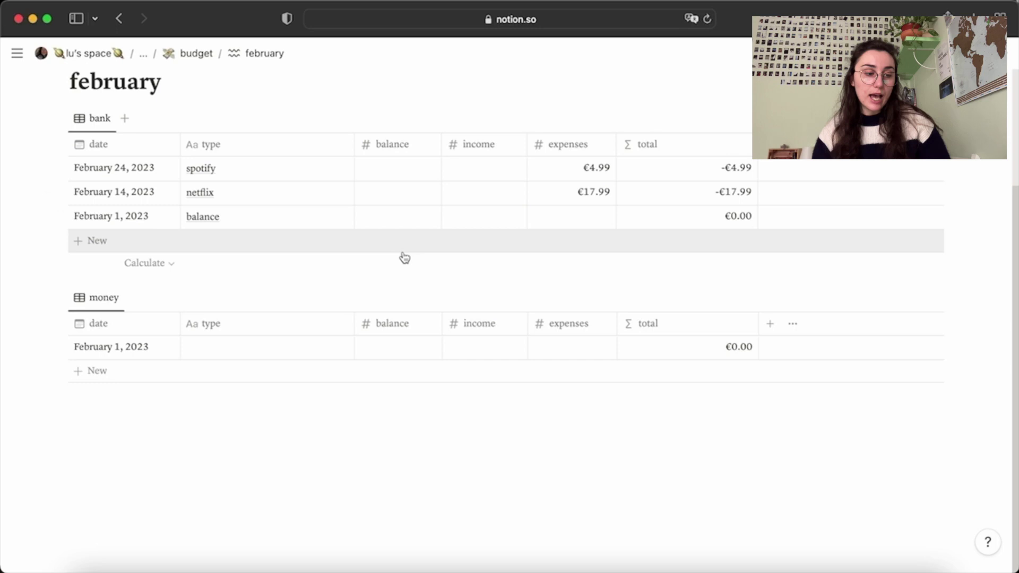
- Return to the home page and open the reading nook page from the home hub as a full page
scroll(104, 162, "up", 1)
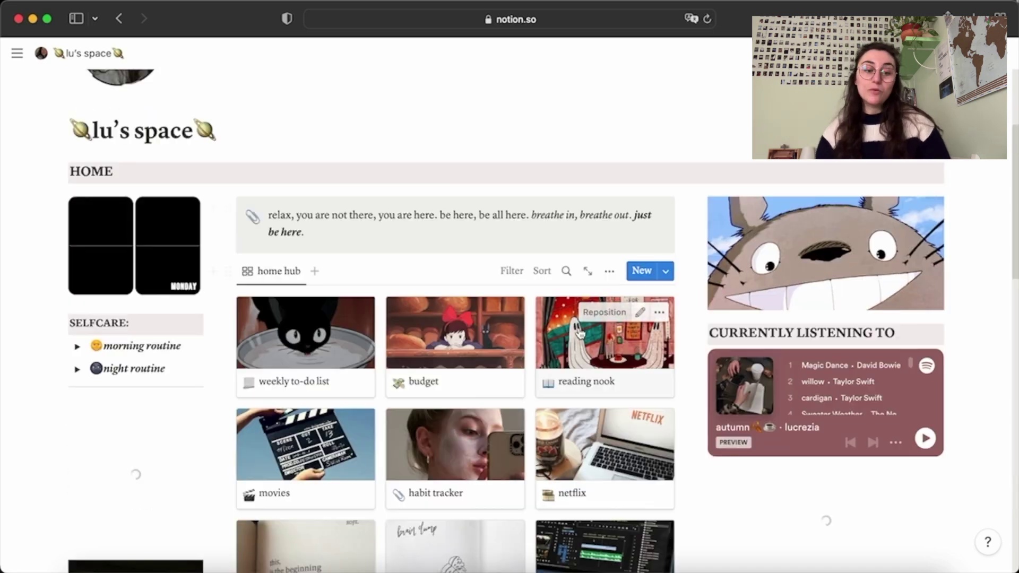
left_click(580, 334)
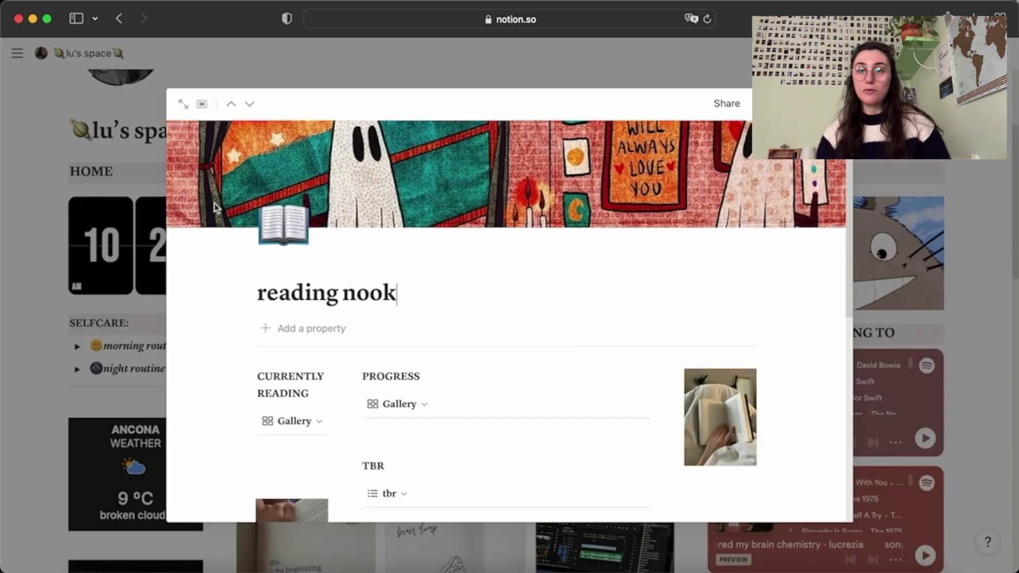
left_click(183, 104)
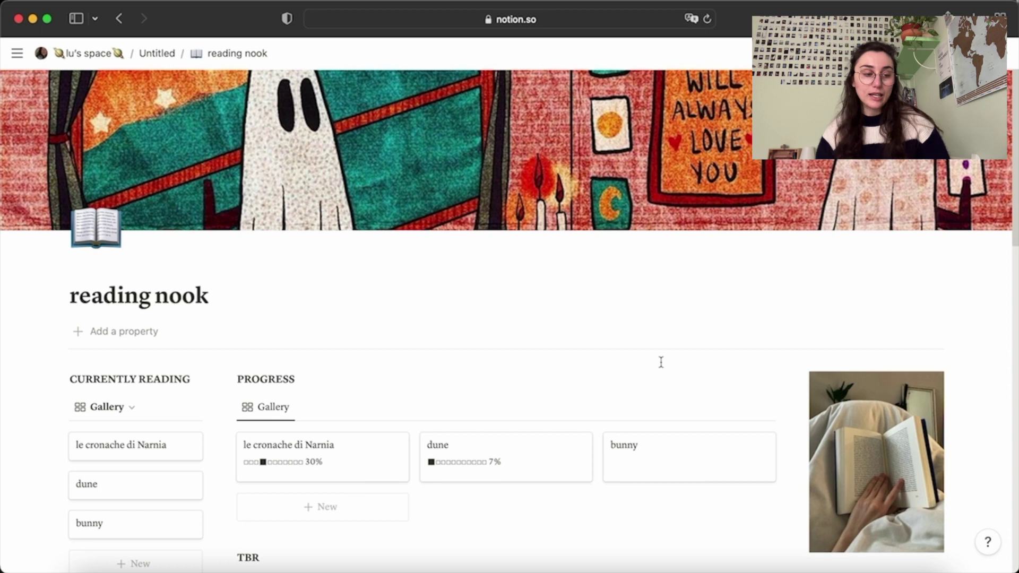
- Open the bunny card in the reading nook's progress gallery and set its pages read to 30
scroll(659, 291, "down", 5)
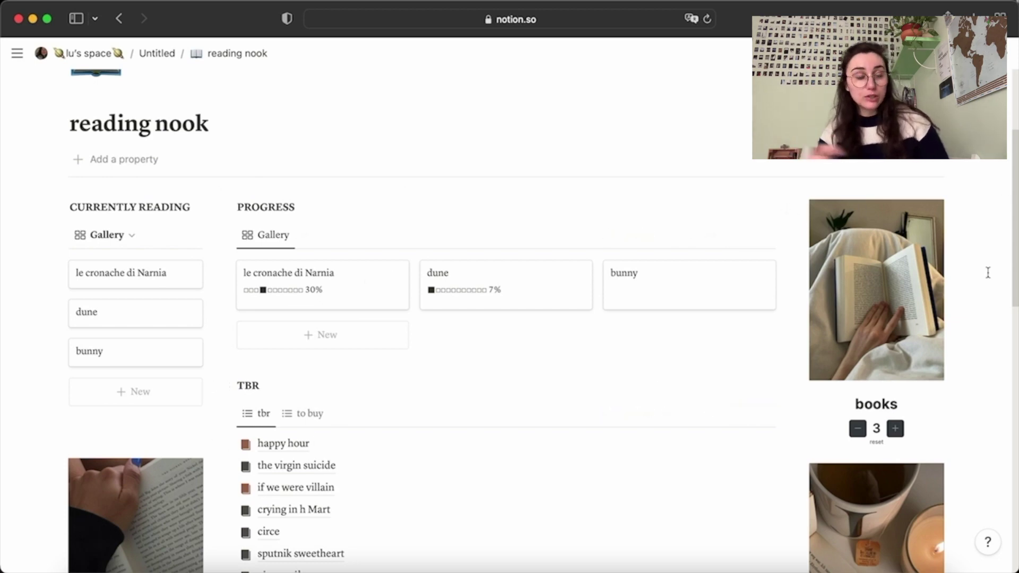
scroll(961, 365, "down", 1)
scroll(960, 365, "down", 1)
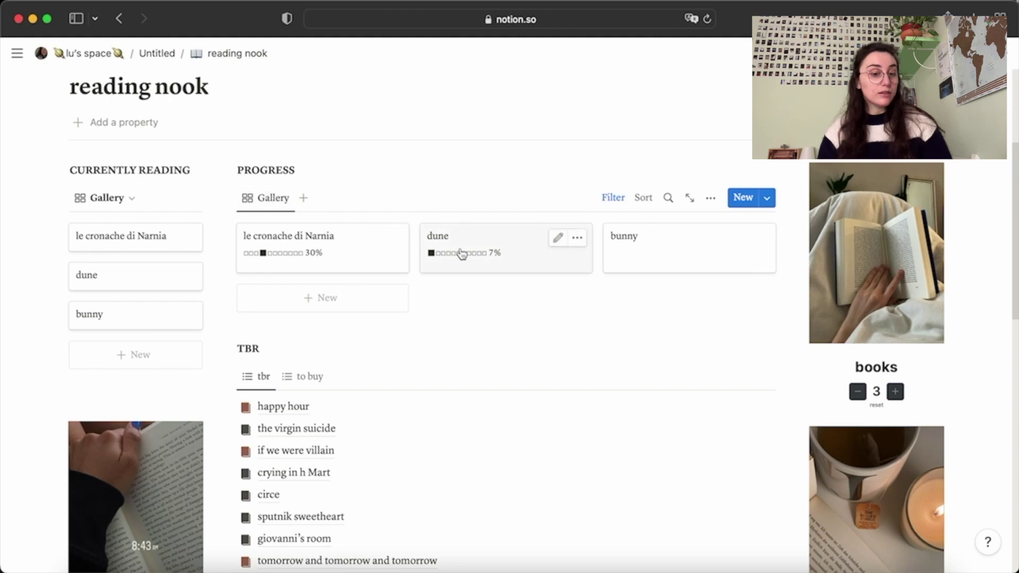
left_click(650, 262)
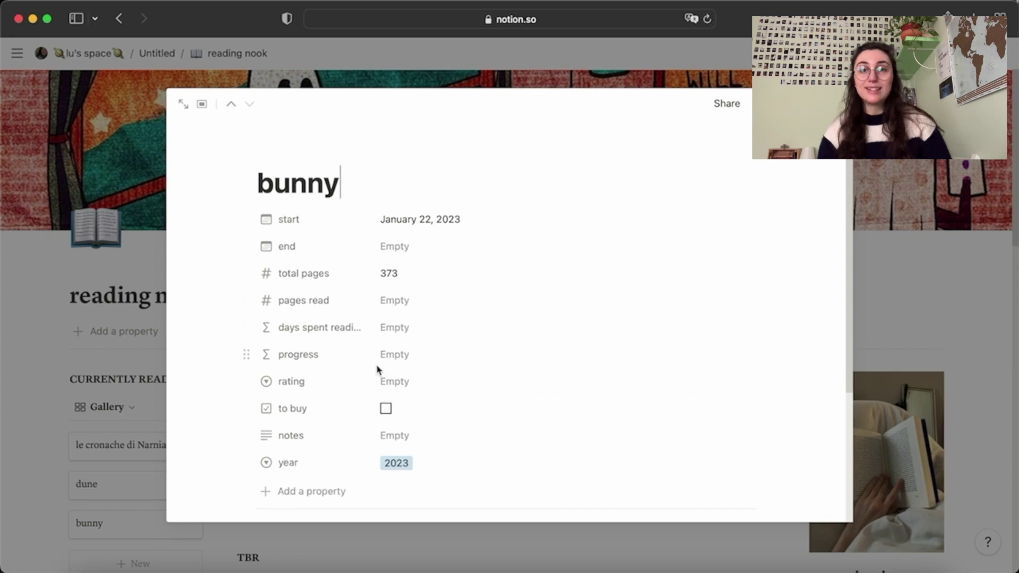
left_click(428, 309)
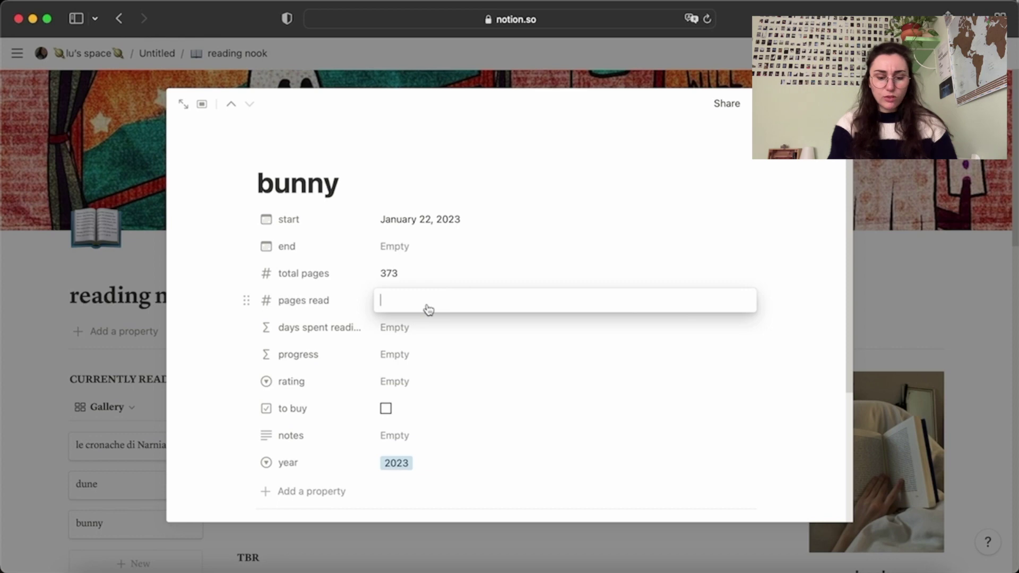
type("30")
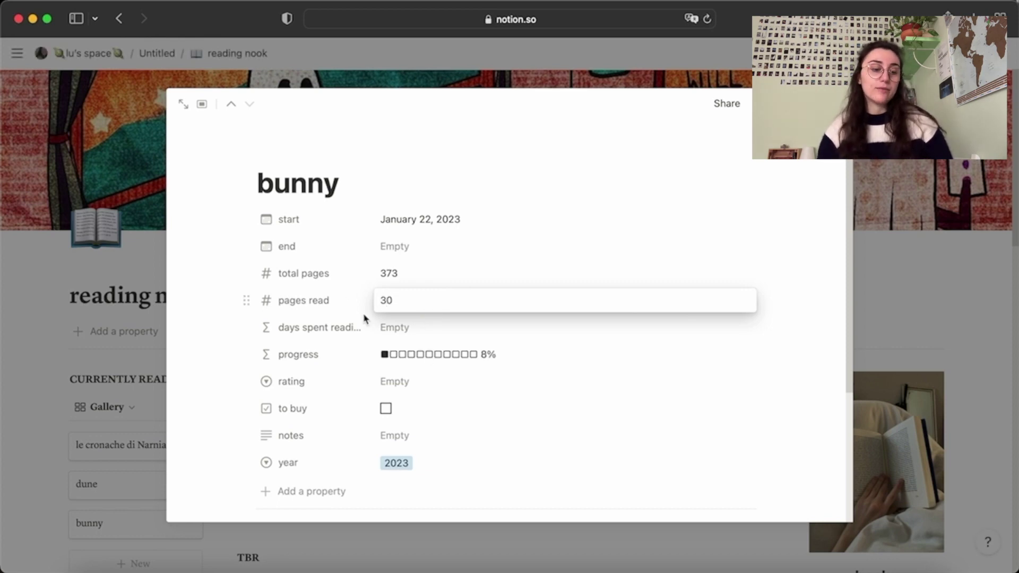
left_click(504, 246)
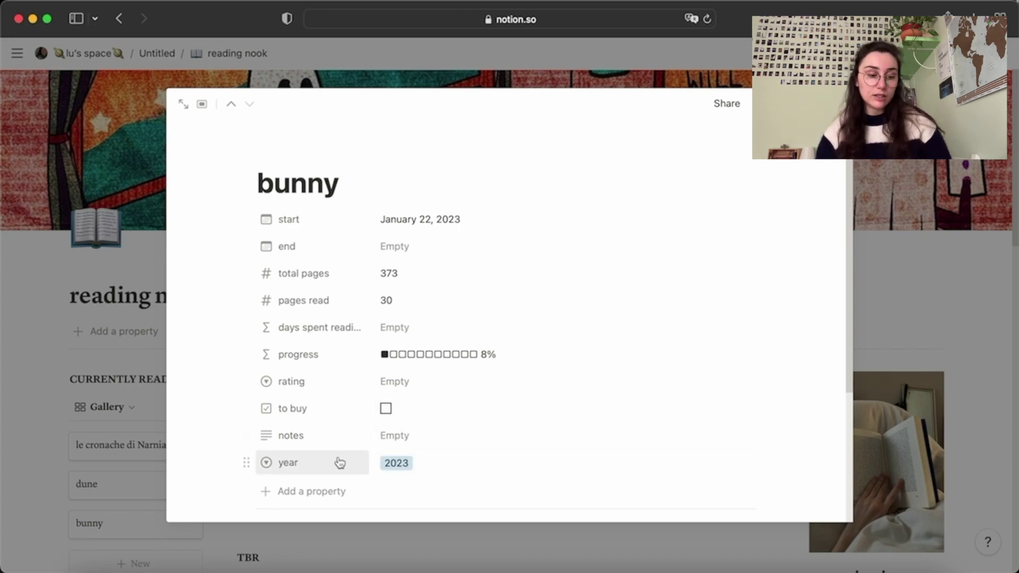
left_click(431, 466)
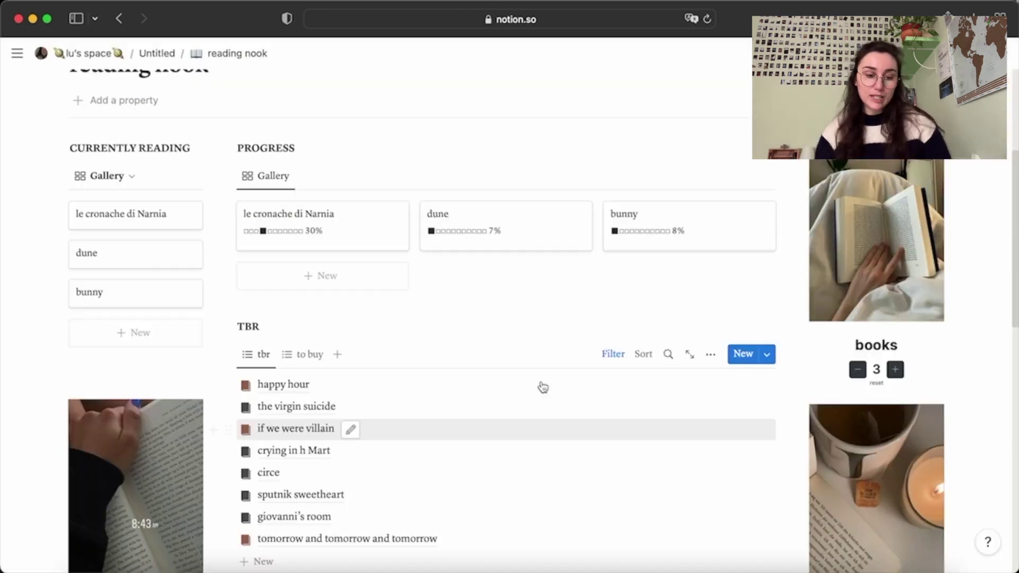
- Review the reading progress gallery and the books counter widget on the reading nook page
scroll(541, 384, "up", 3)
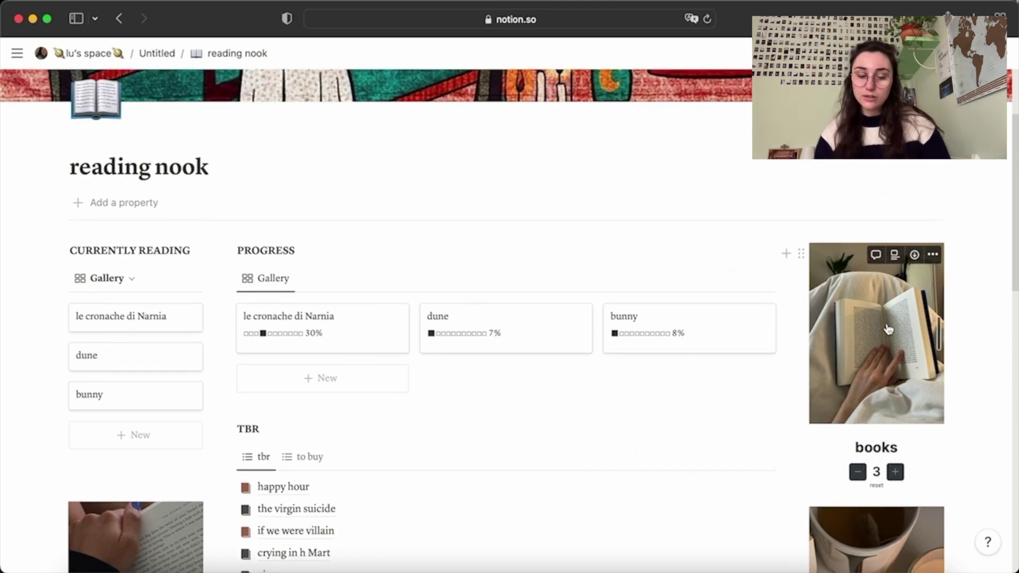
scroll(887, 329, "down", 5)
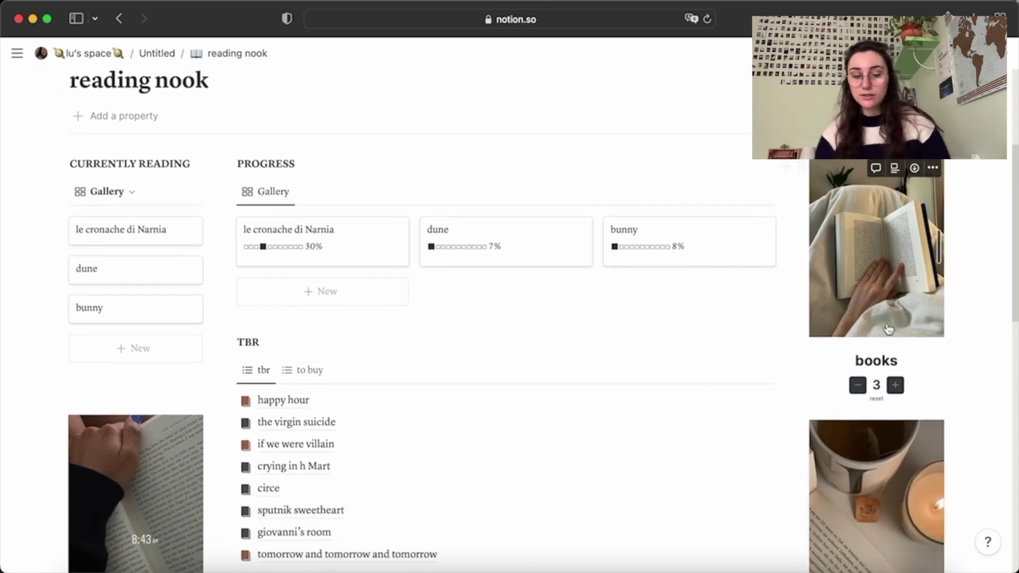
scroll(888, 232, "down", 4)
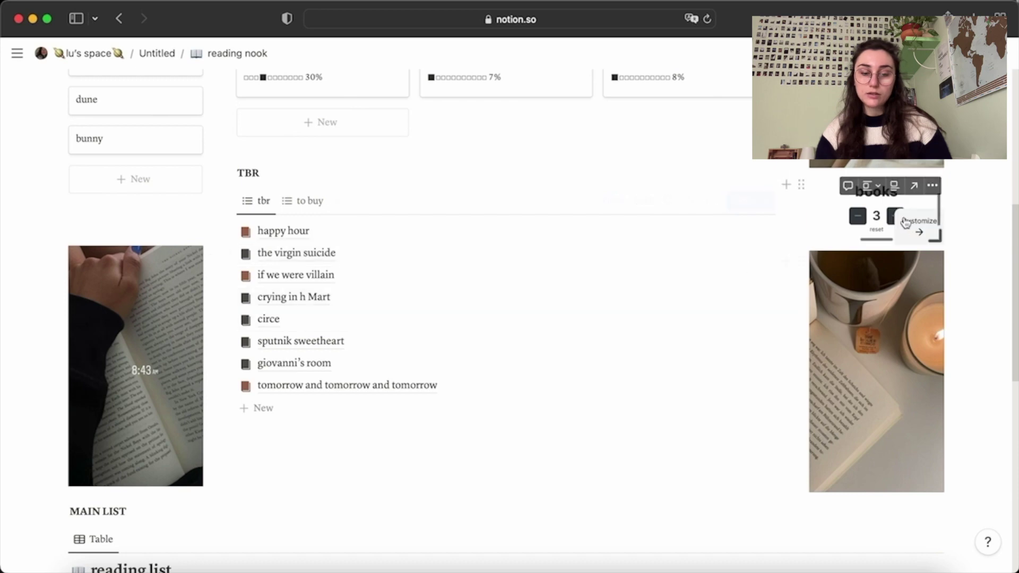
left_click(862, 220)
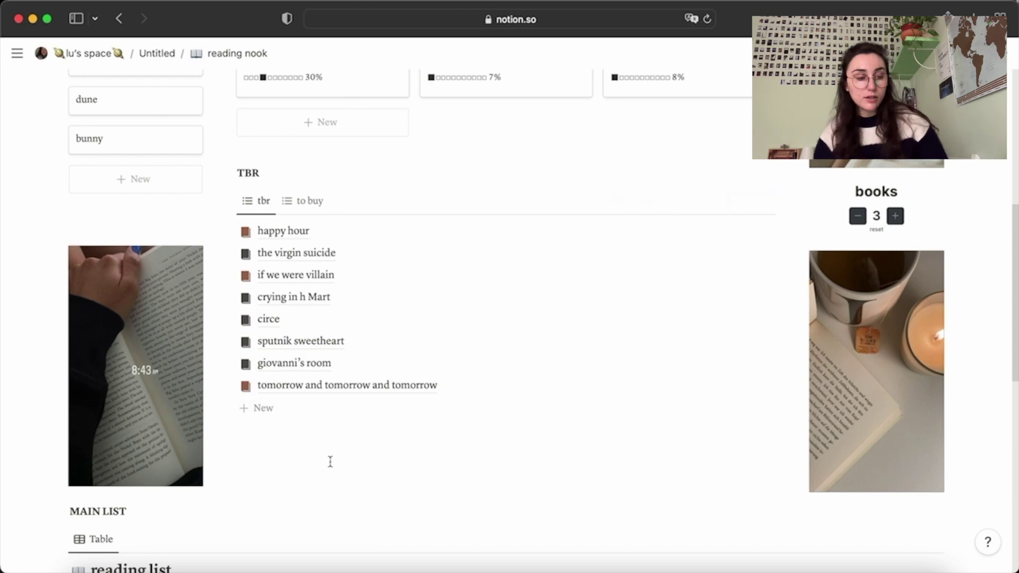
- Browse the to buy view of the TBR list and switch back to the tbr view
left_click(302, 201)
scroll(497, 277, "down", 5)
scroll(494, 278, "up", 3)
scroll(496, 281, "up", 3)
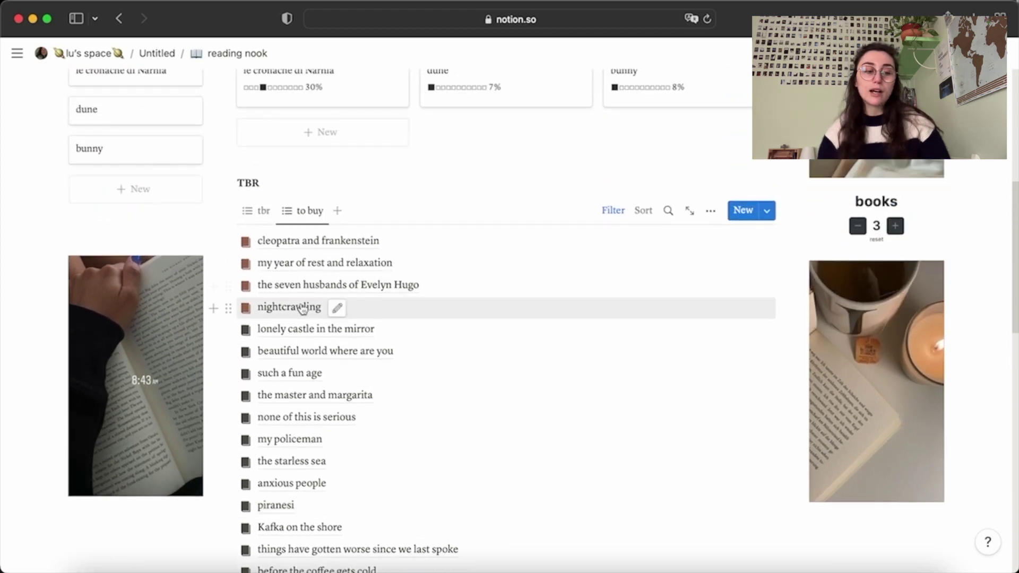
left_click(257, 210)
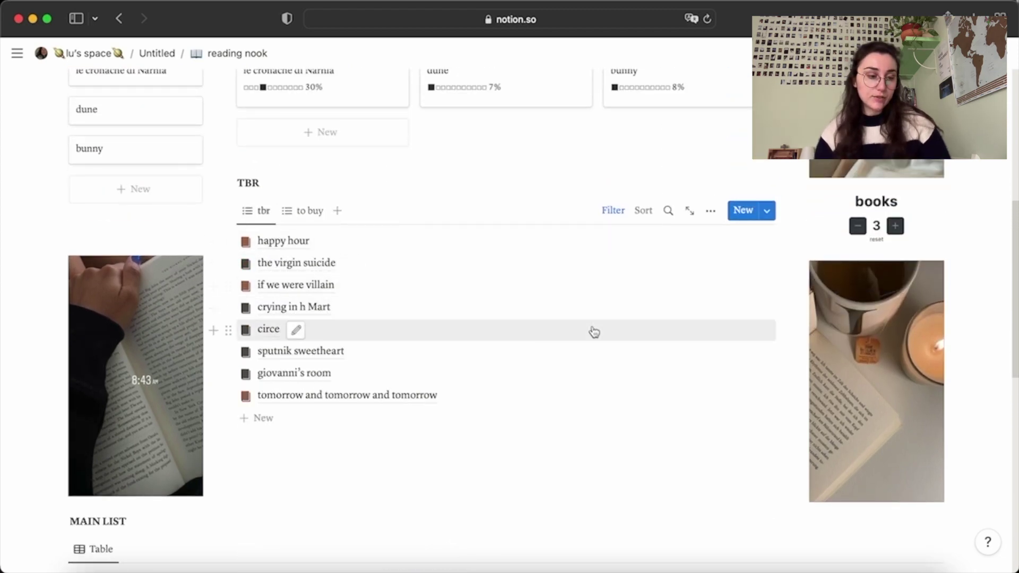
- In the main reading list table, open the book entry that ended January 22, 2023 in side peek
scroll(593, 331, "down", 8)
scroll(588, 328, "down", 2)
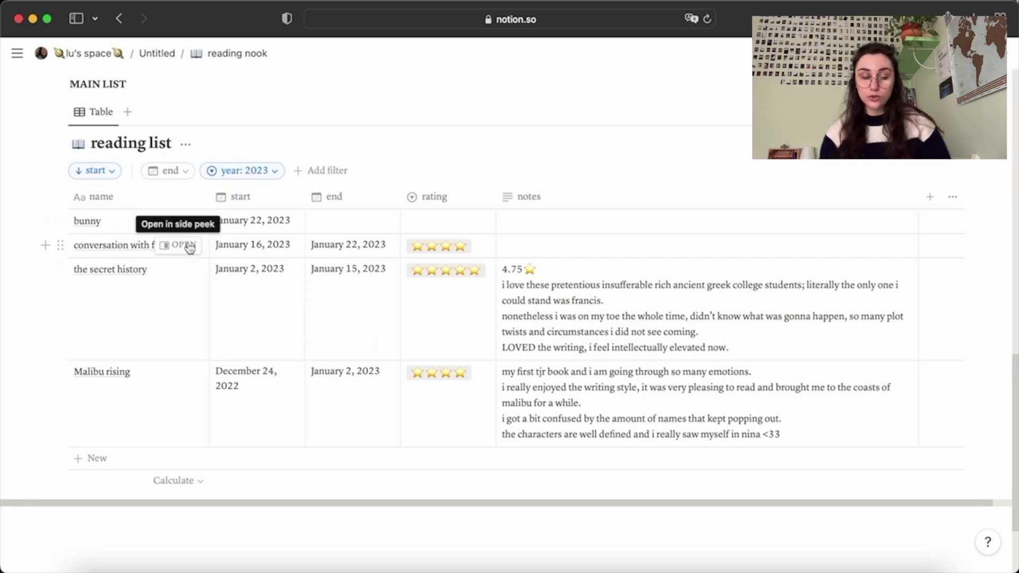
left_click(189, 248)
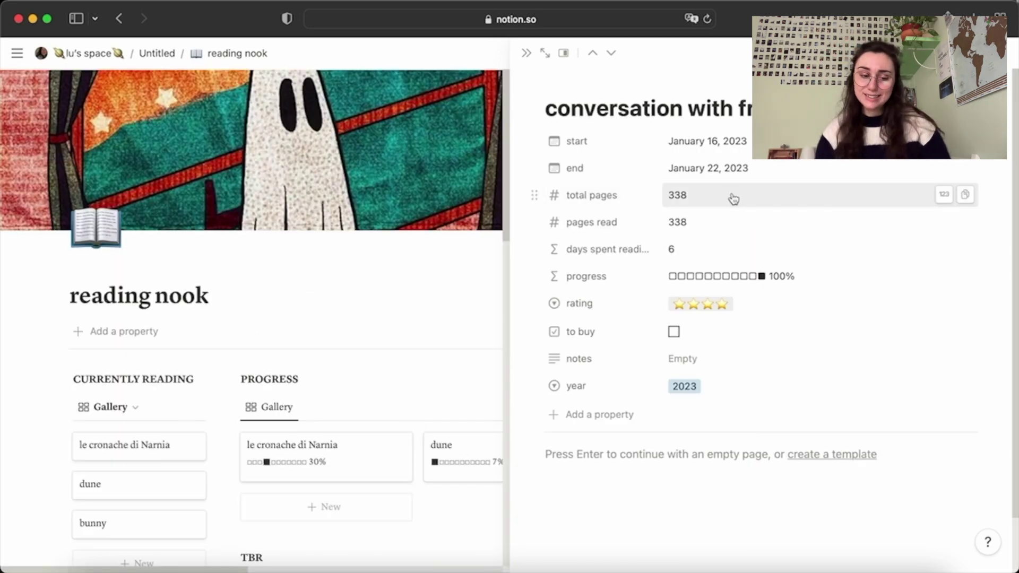
- Inspect the formulas behind the progress and days spent reading properties of the open book entry
left_click(624, 280)
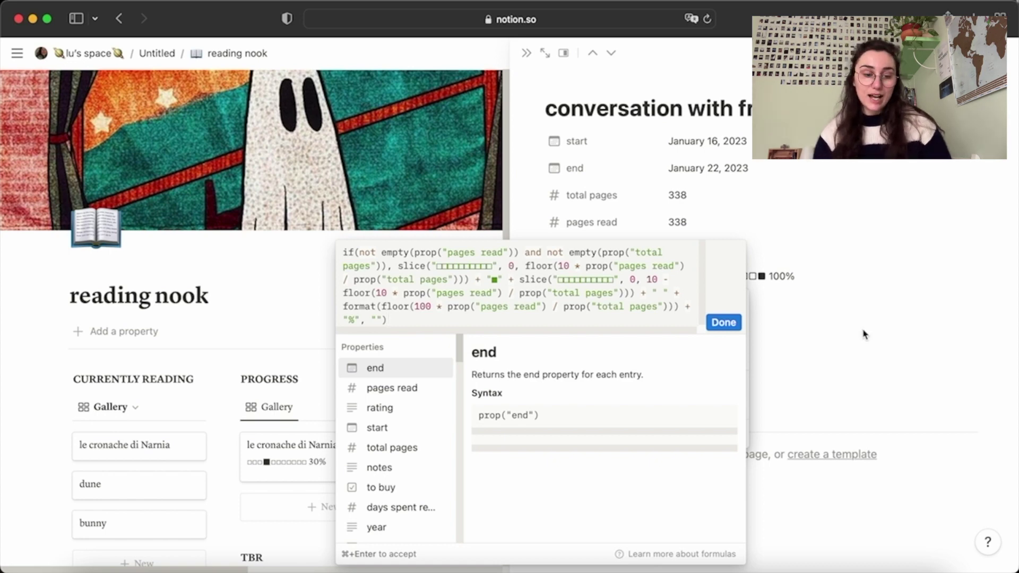
key("Escape")
key("Escape")
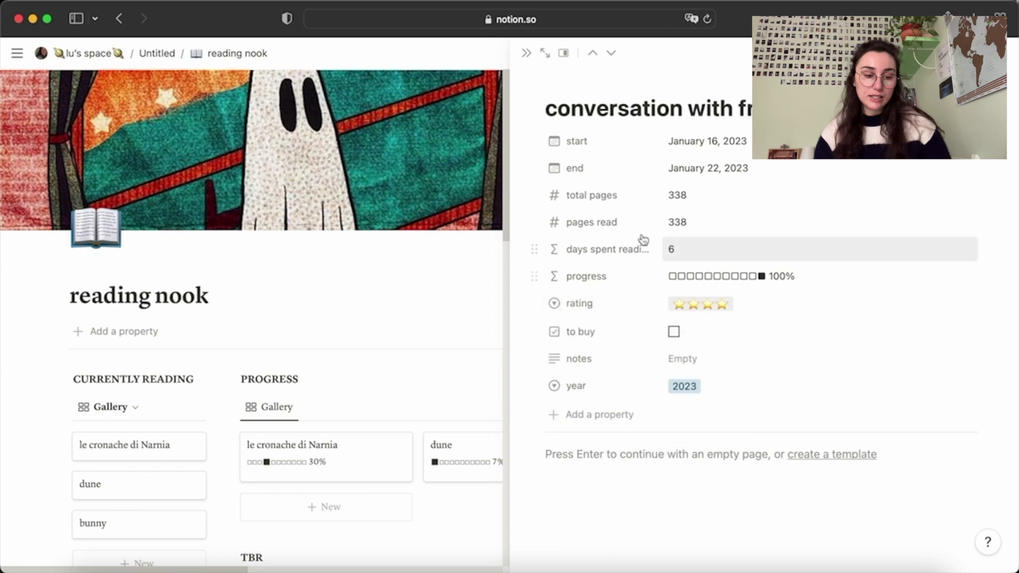
left_click(607, 250)
left_click(618, 307)
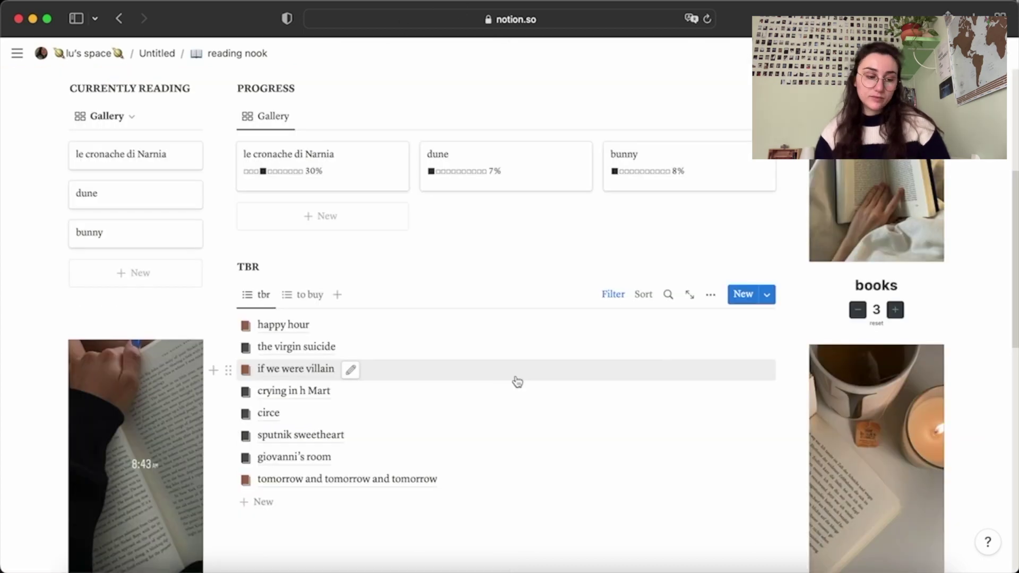
- Return to the home page and open the movies page from the home hub as a full page
scroll(516, 382, "down", 10)
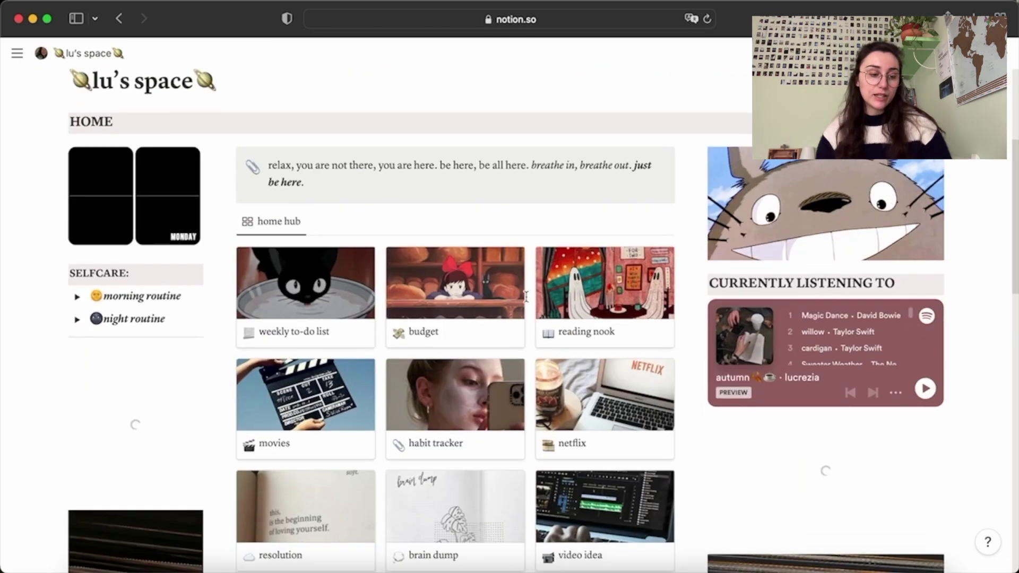
scroll(526, 296, "down", 4)
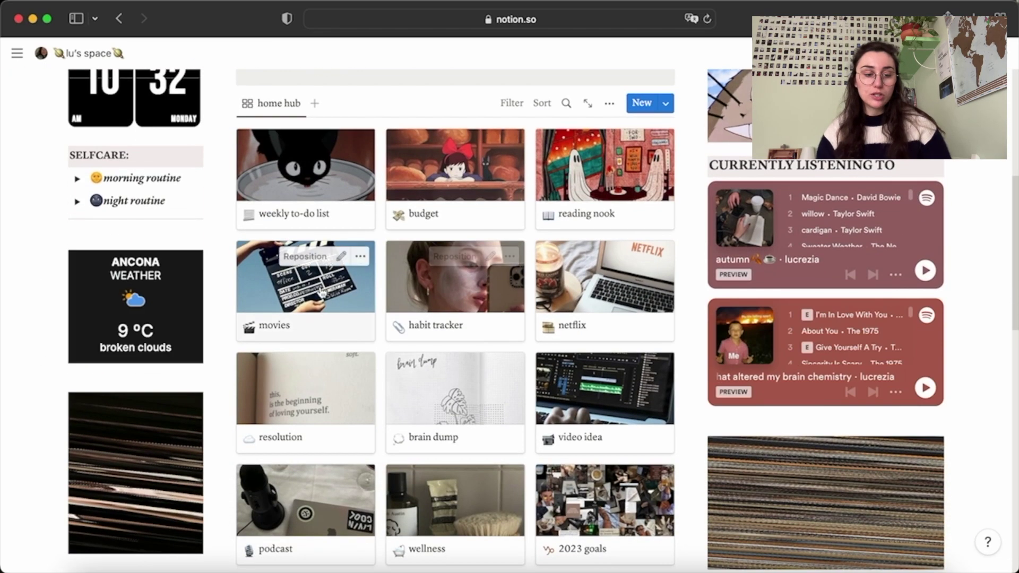
left_click(322, 291)
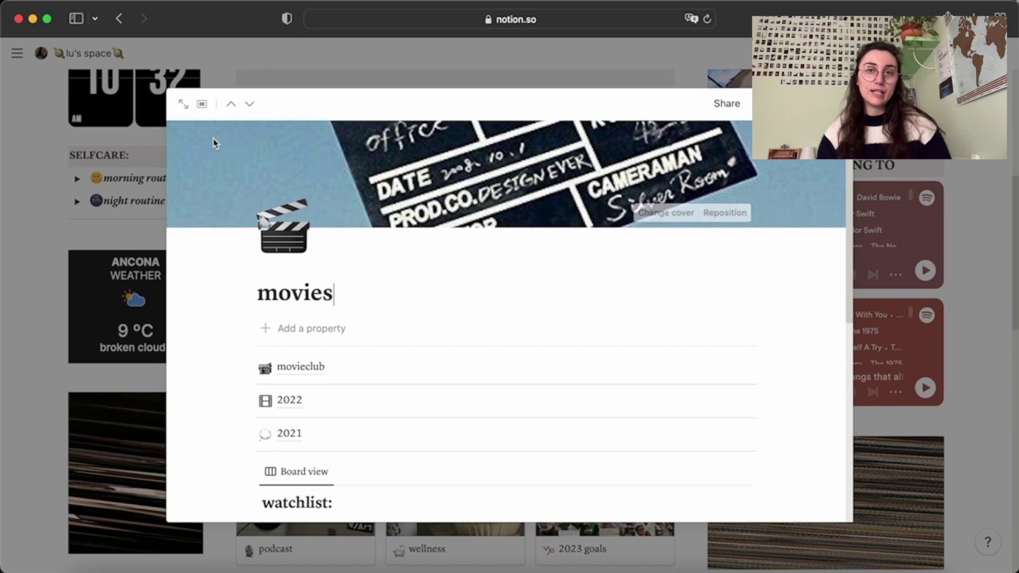
left_click(183, 105)
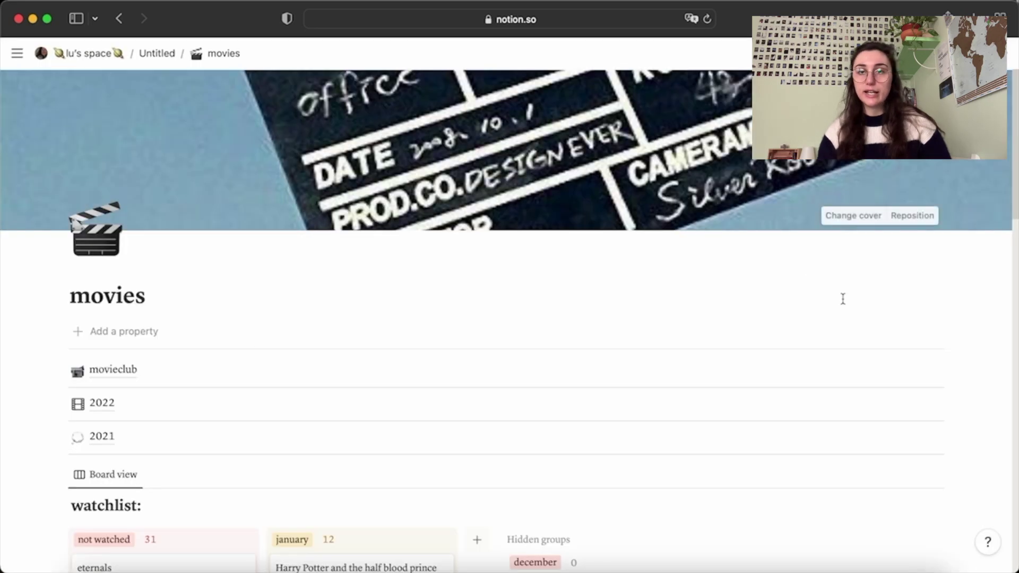
- Review the movies page's movieclub, 2022 and 2021 subpage links and the watchlist board's not watched and january groups
scroll(842, 300, "down", 8)
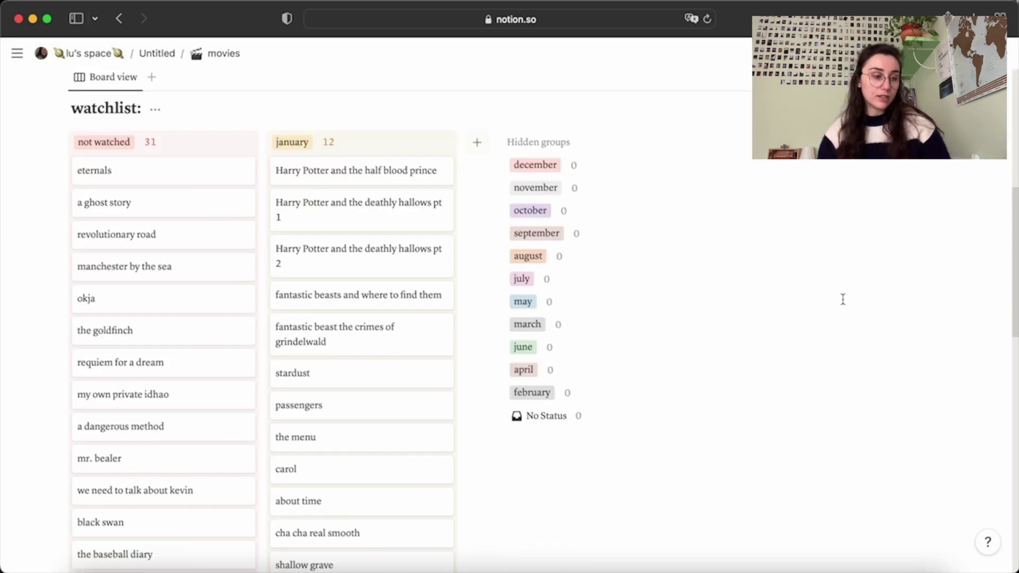
scroll(669, 296, "up", 8)
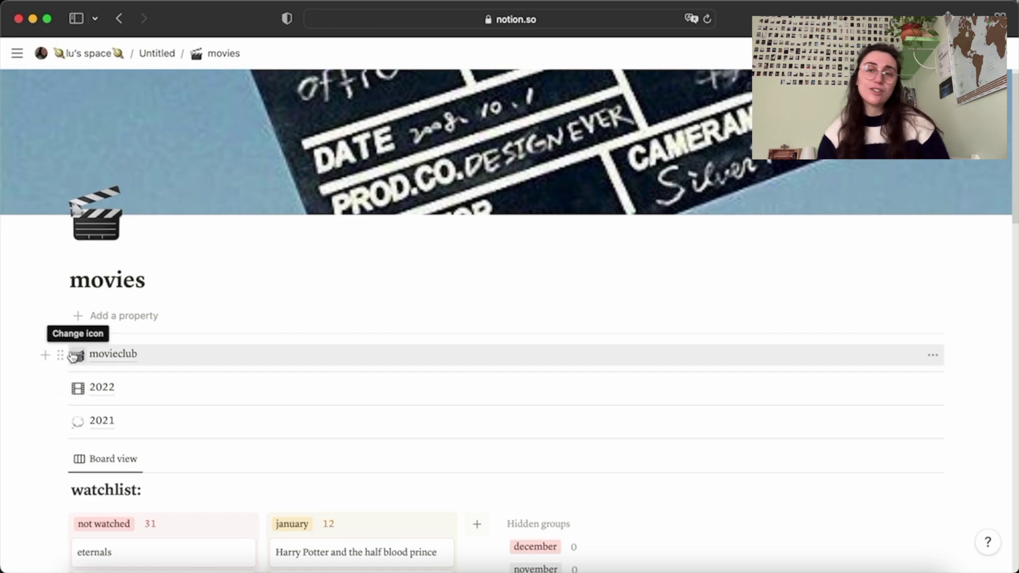
scroll(85, 354, "down", 2)
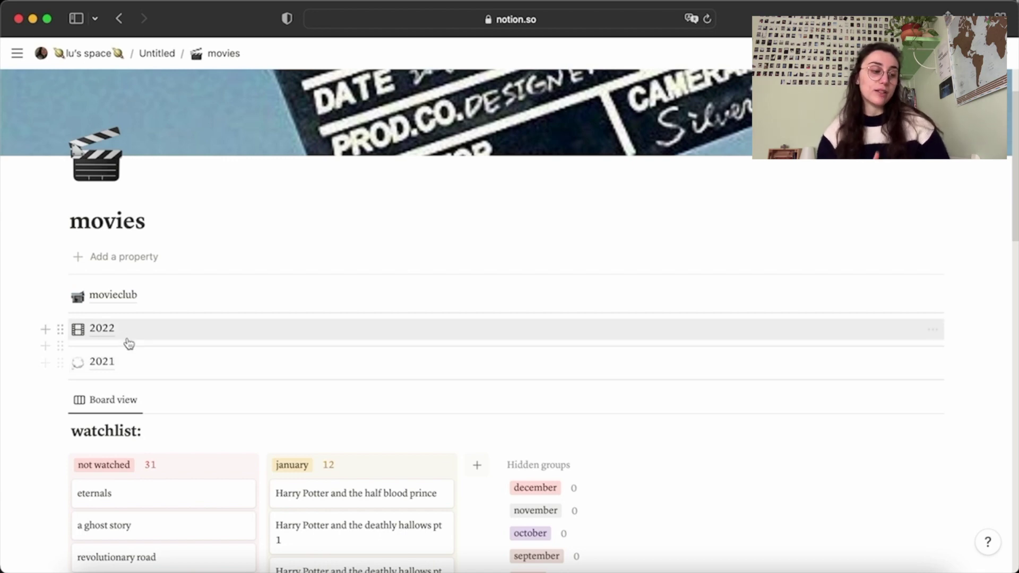
scroll(128, 337, "down", 4)
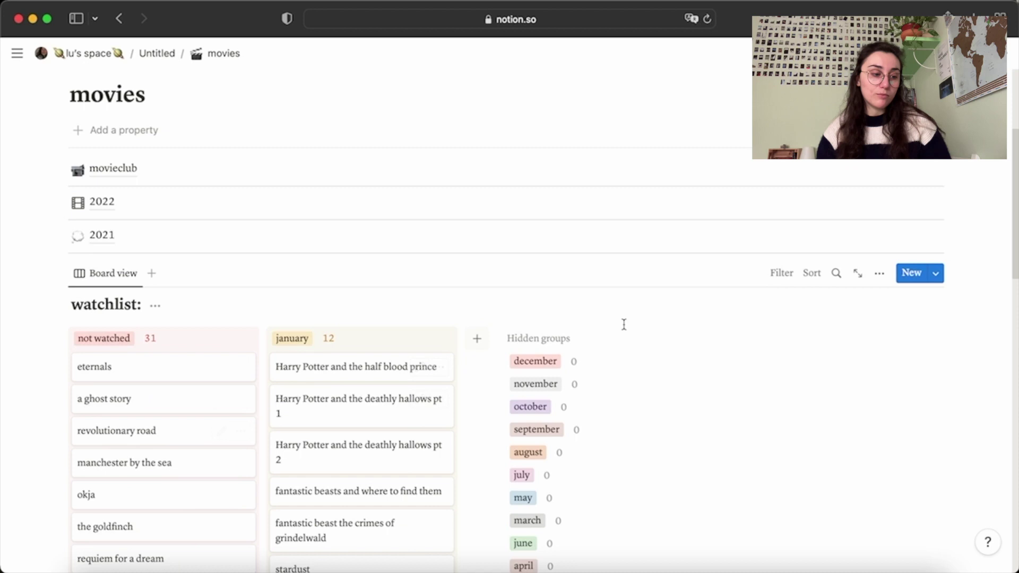
scroll(624, 324, "down", 3)
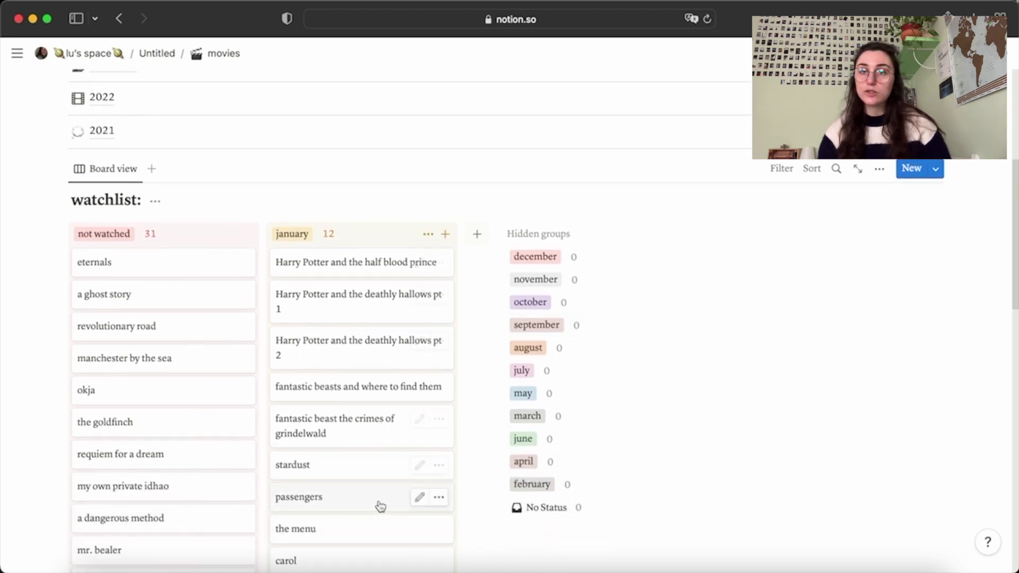
scroll(379, 505, "up", 3)
scroll(380, 504, "down", 3)
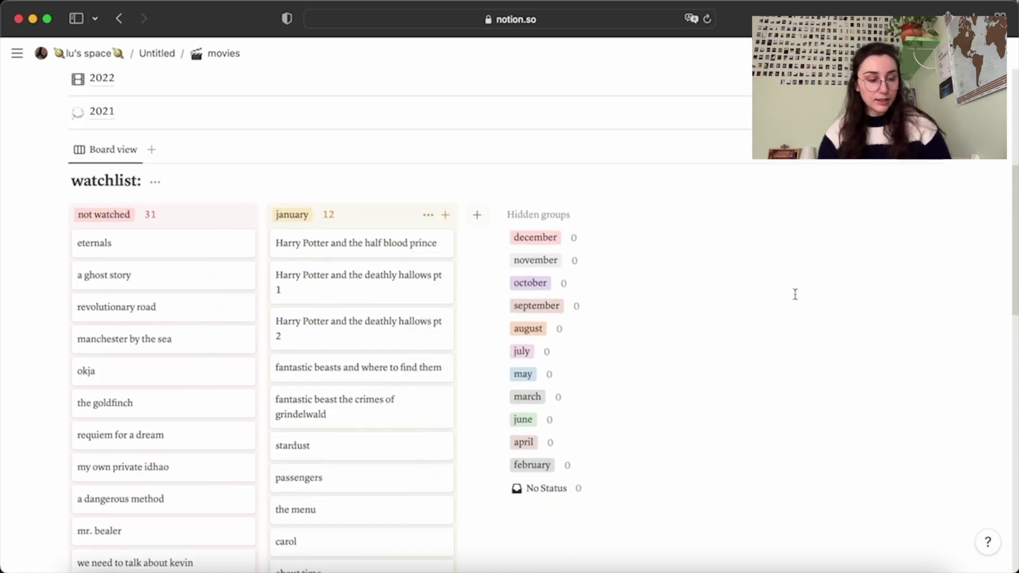
- Open the watchlist board's group settings and try showing the hidden february group
scroll(794, 293, "down", 3)
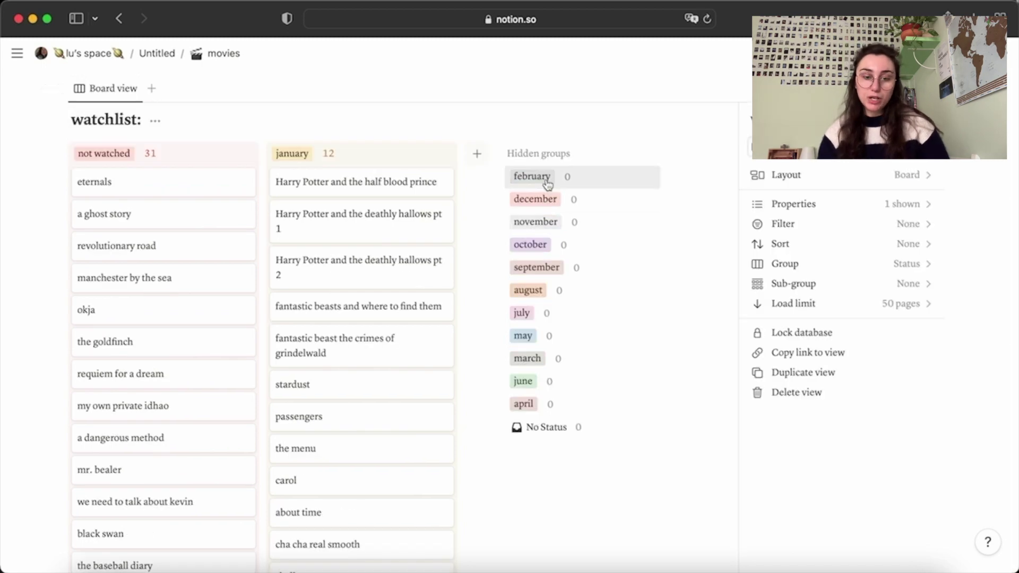
left_click(829, 264)
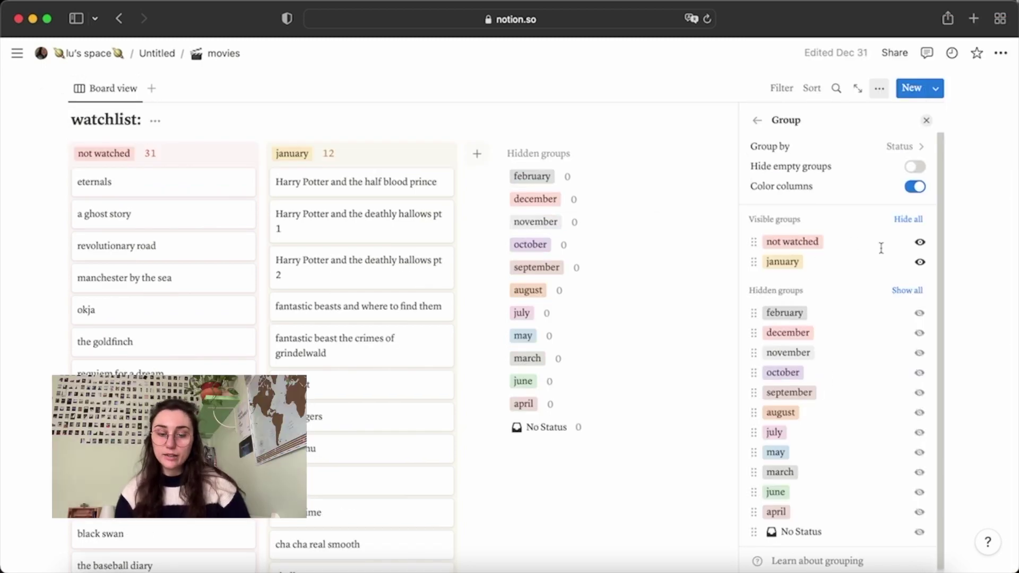
scroll(889, 268, "down", 1)
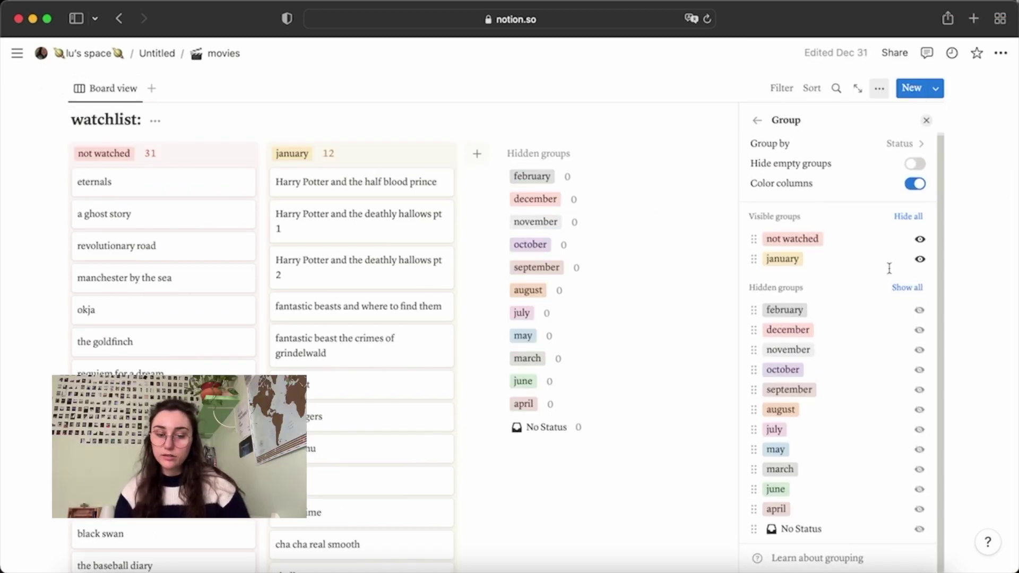
left_click(919, 311)
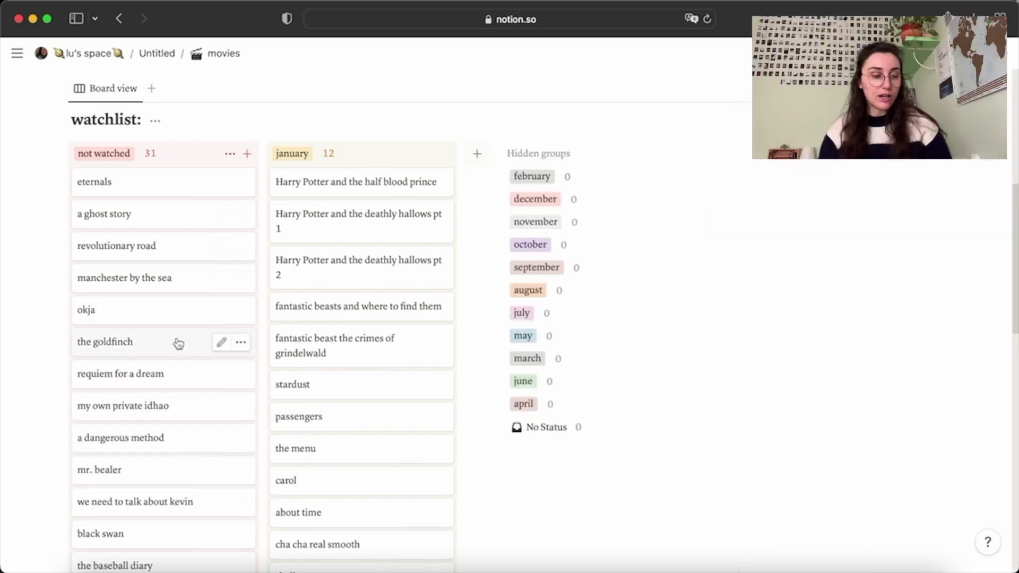
- Look through the movie cards in the watchlist board's not watched group
scroll(178, 344, "down", 4)
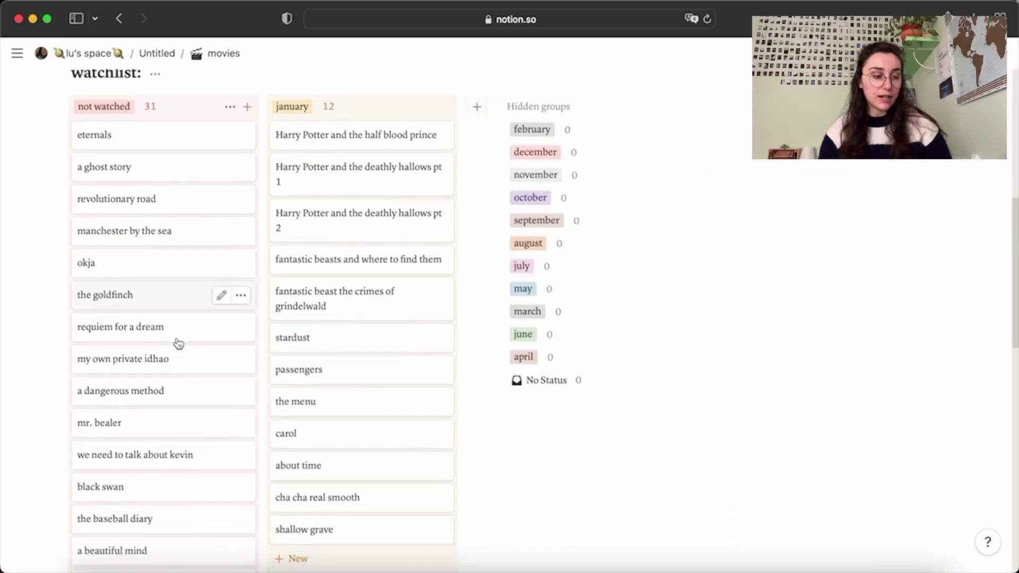
scroll(178, 344, "down", 5)
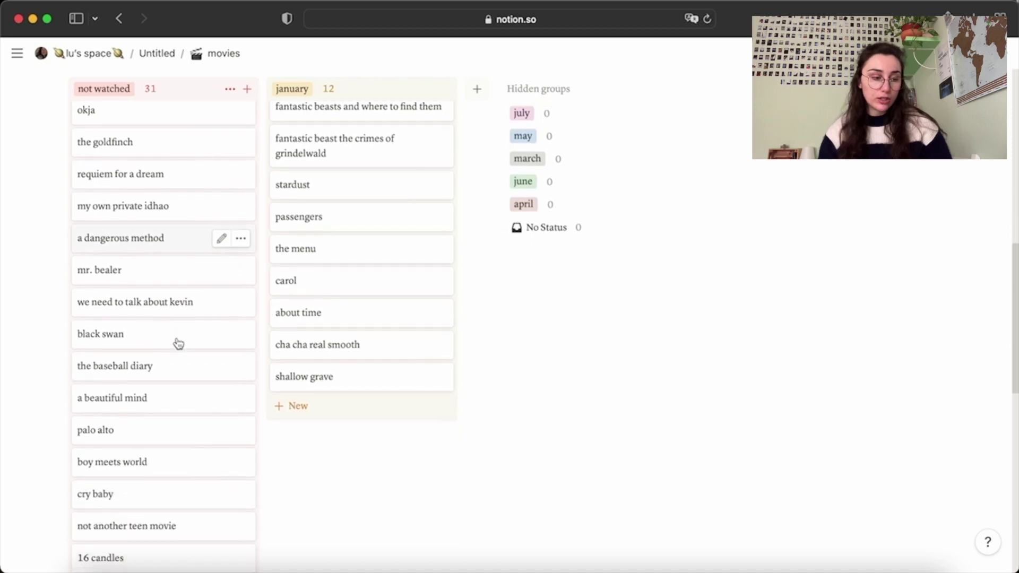
scroll(178, 343, "down", 7)
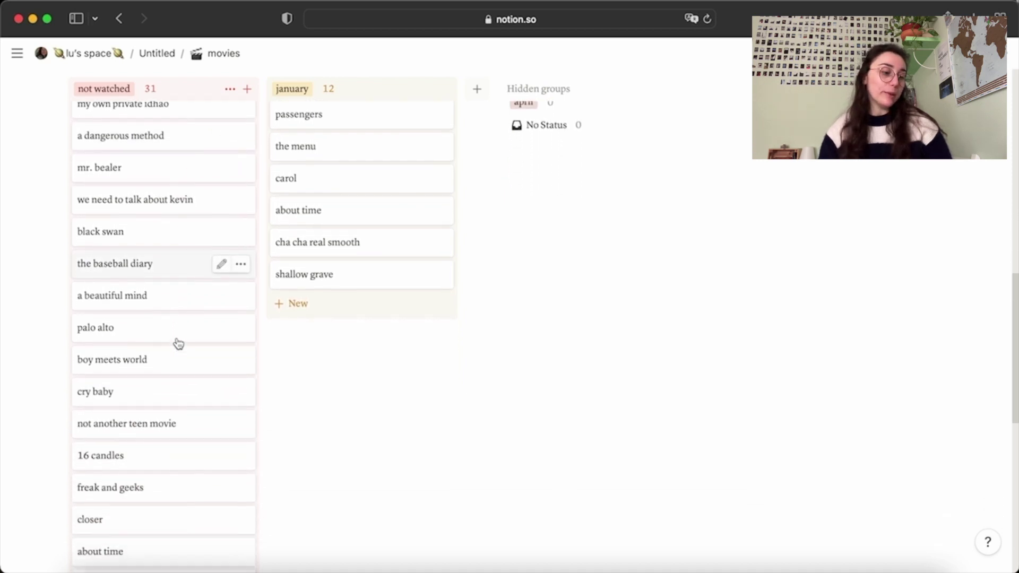
scroll(179, 344, "down", 8)
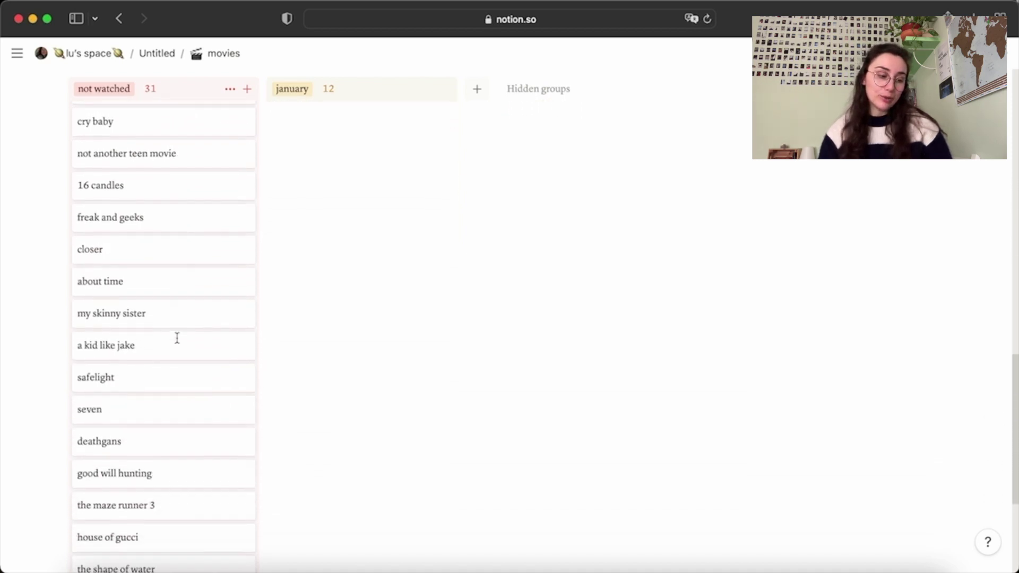
- Return to the home page and open the habit tracker page from the home hub as a full page
left_click(89, 53)
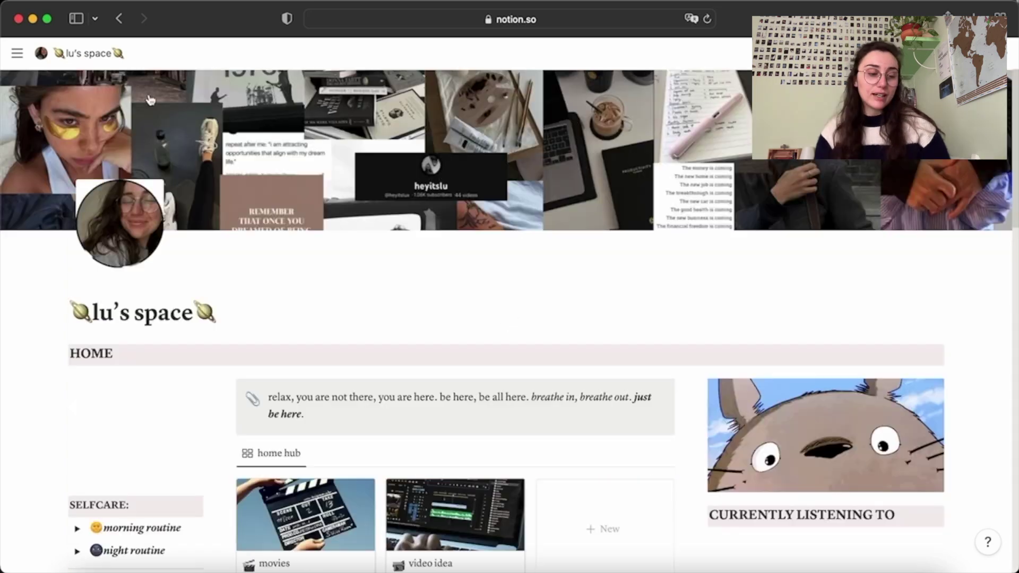
scroll(404, 297, "down", 5)
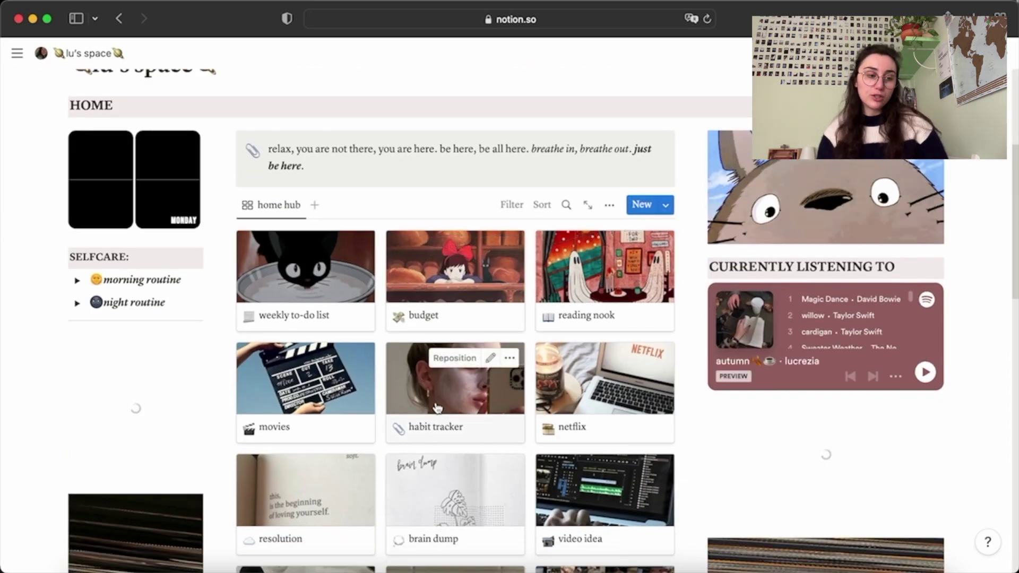
left_click(436, 404)
left_click(182, 106)
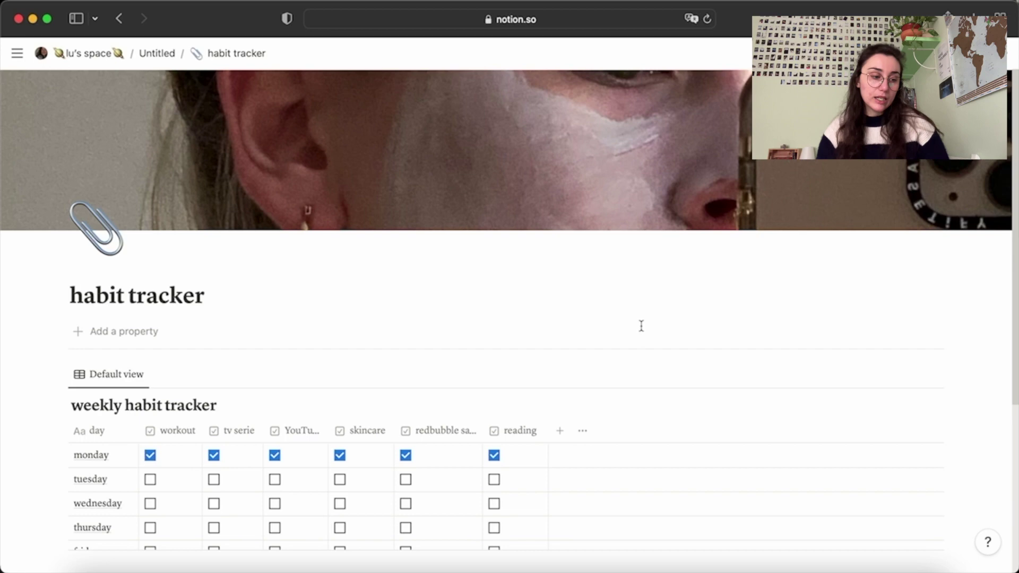
- Review the weekly habit tracker table's day rows and habit checkbox columns
scroll(639, 325, "down", 7)
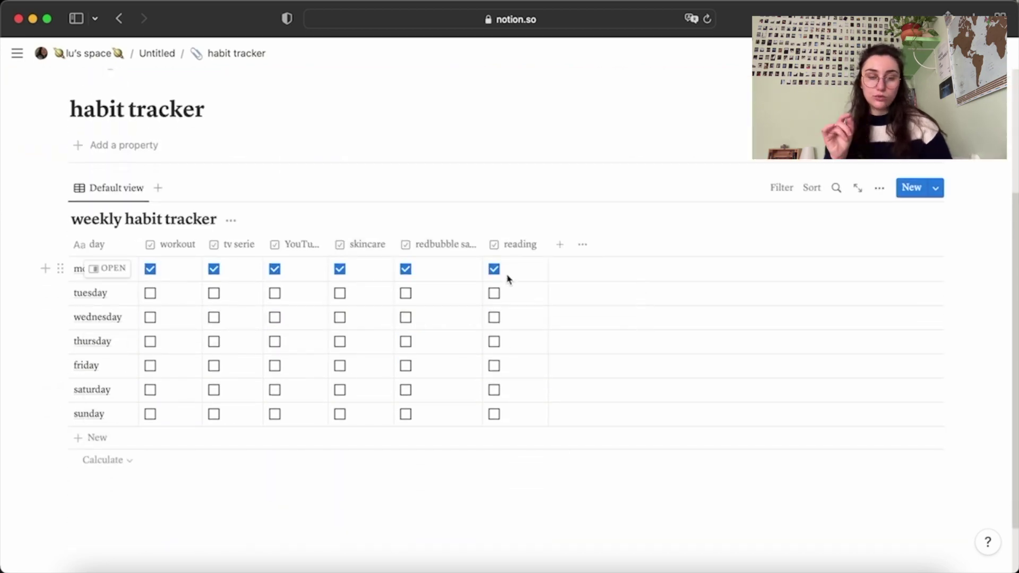
scroll(580, 225, "down", 2)
scroll(580, 225, "up", 5)
scroll(581, 226, "down", 5)
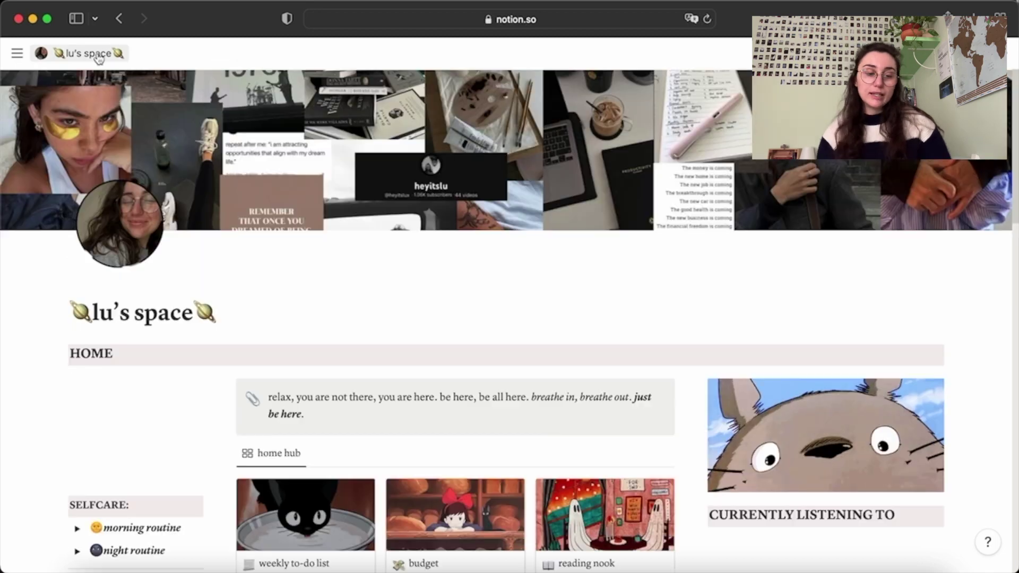
- Return to the home page, preview the netflix page's monthly payment table from the home hub, and close it
scroll(596, 330, "down", 5)
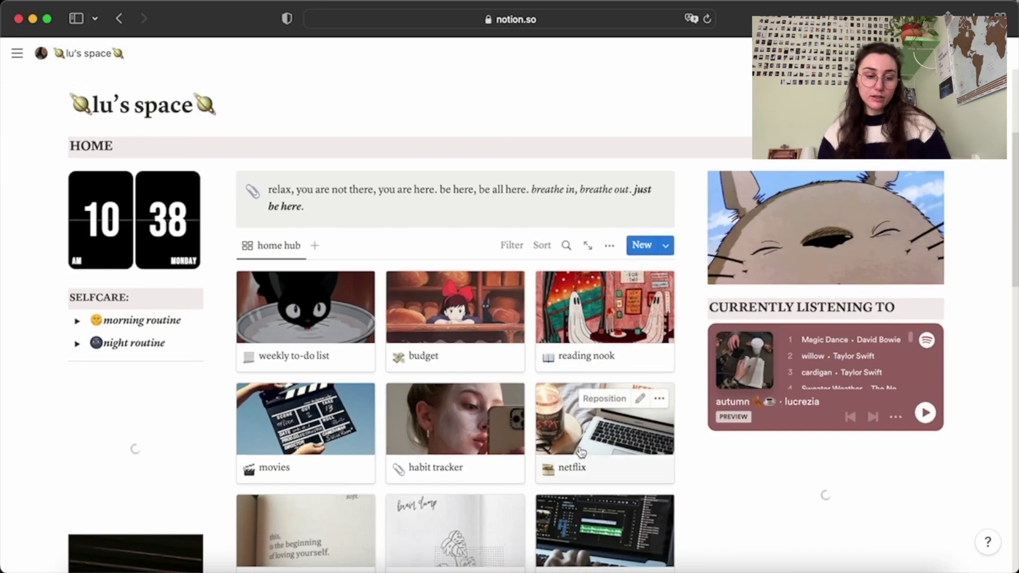
scroll(582, 426, "down", 3)
left_click(587, 344)
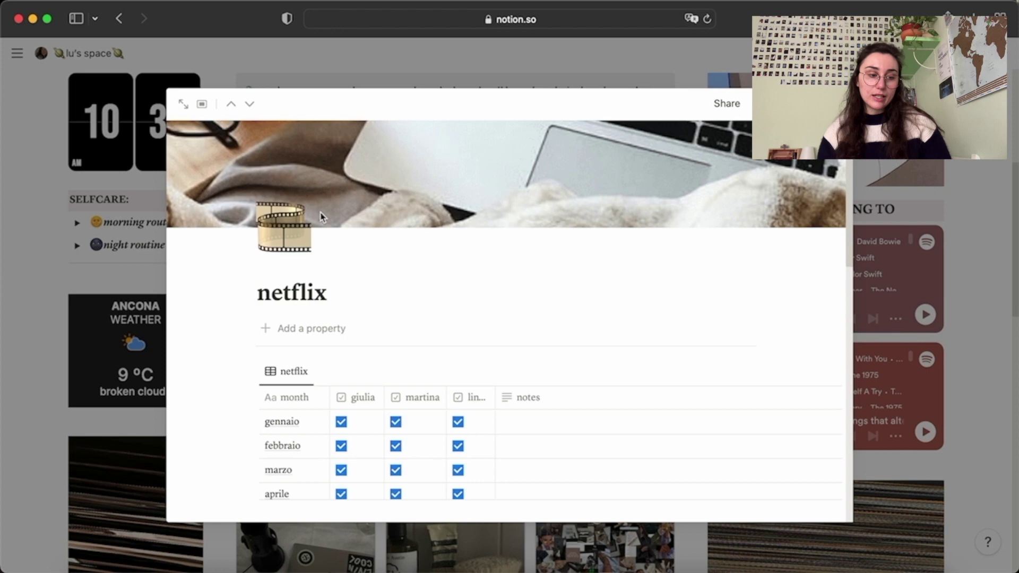
scroll(668, 305, "down", 15)
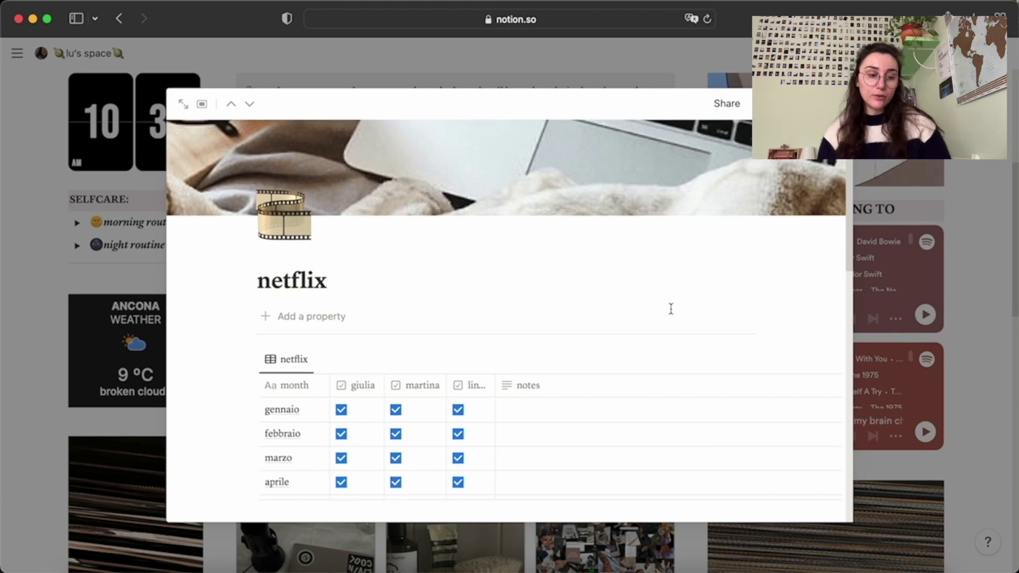
left_click(966, 250)
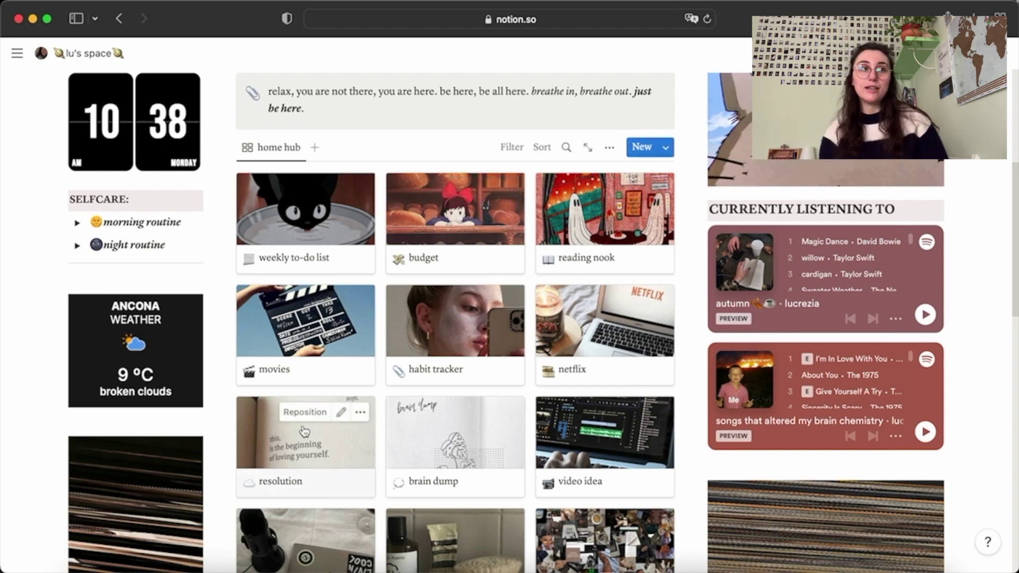
- Open the resolution page from the home hub, view its yearly subpage, and return to the resolution page
scroll(304, 431, "down", 3)
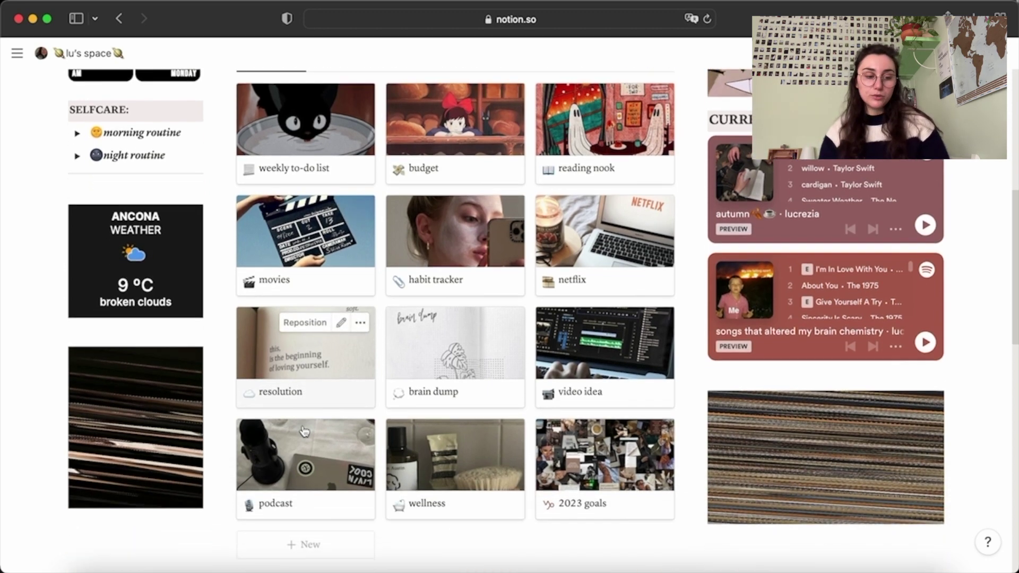
left_click(304, 363)
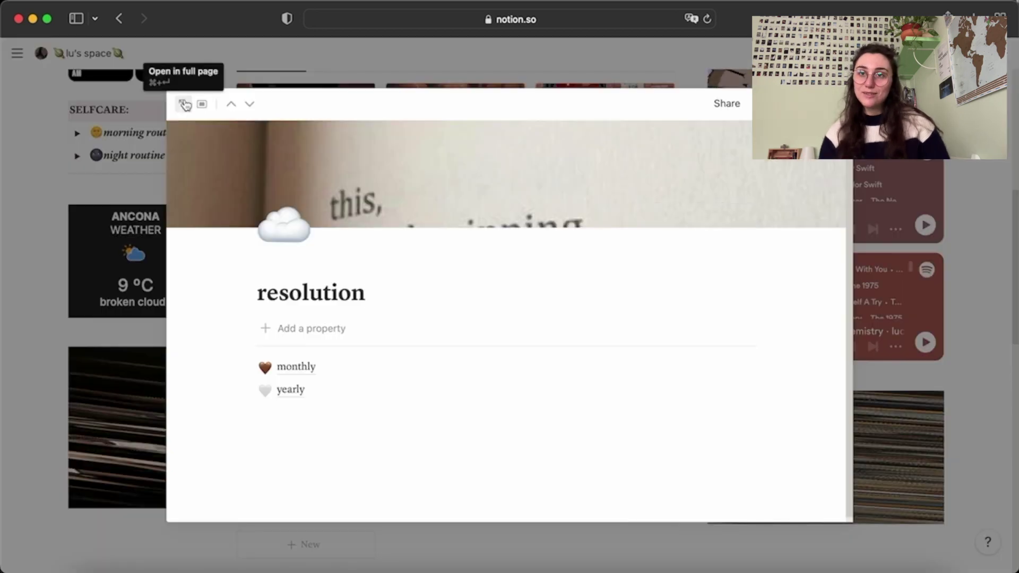
scroll(496, 267, "down", 1)
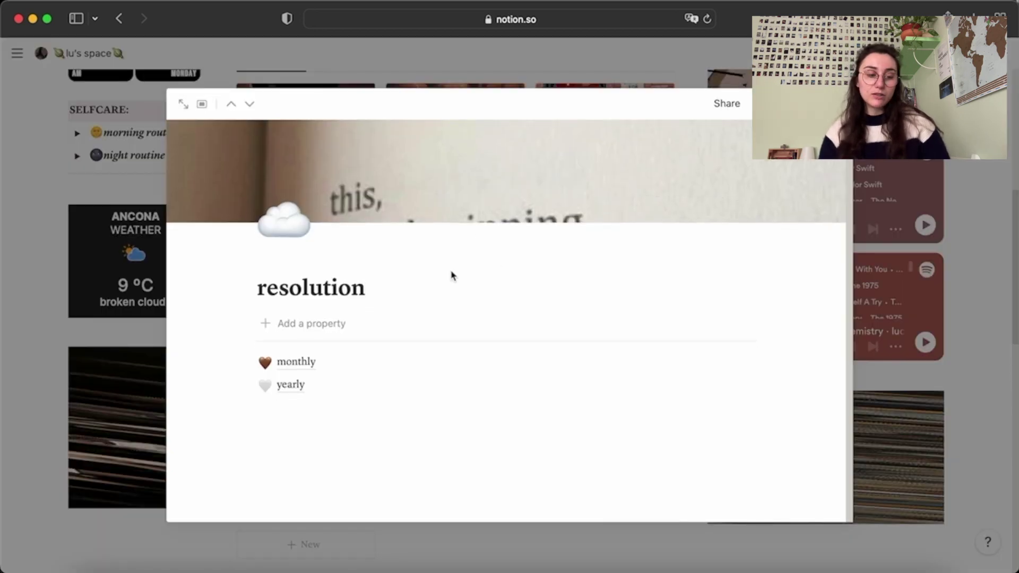
left_click(291, 385)
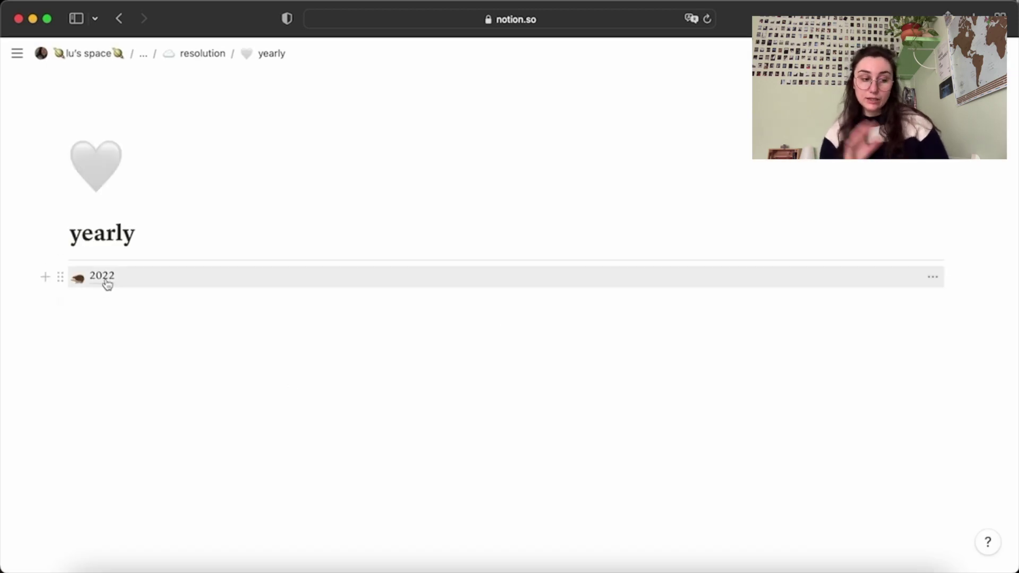
left_click(202, 54)
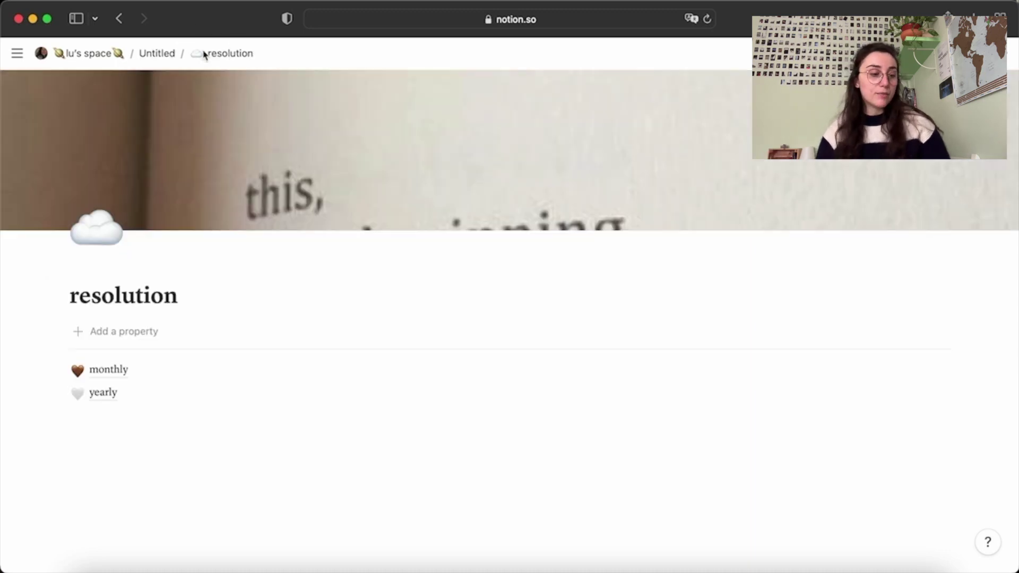
- Open the january page under monthly 2023 resolutions and review its list of goals
left_click(108, 370)
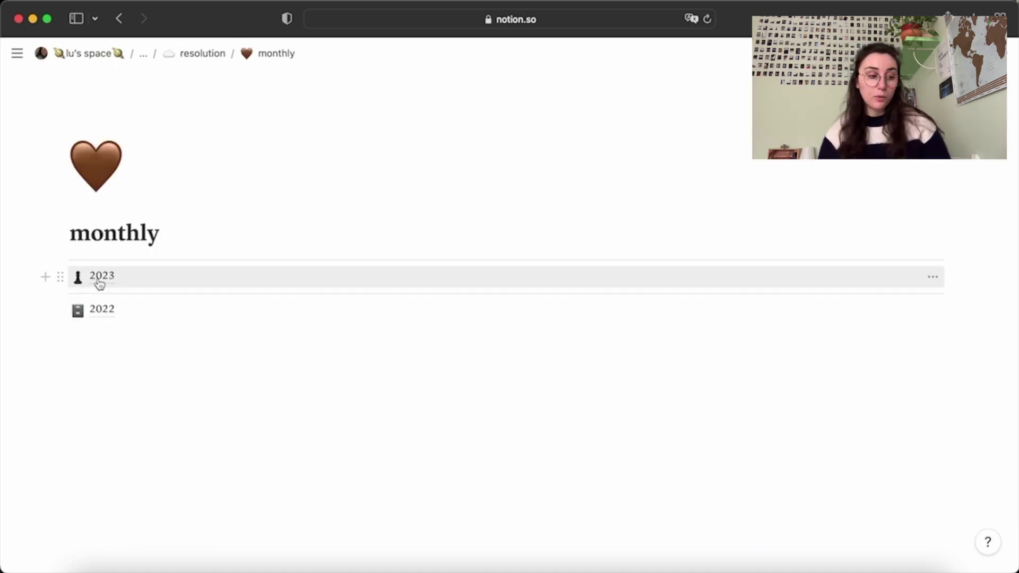
left_click(132, 276)
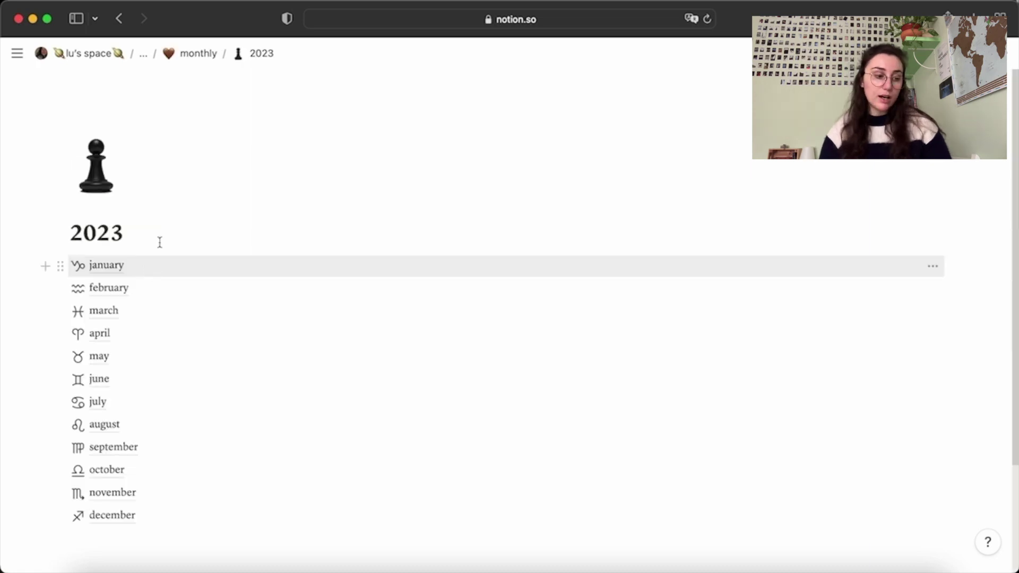
left_click(159, 269)
scroll(359, 320, "down", 3)
scroll(359, 320, "up", 3)
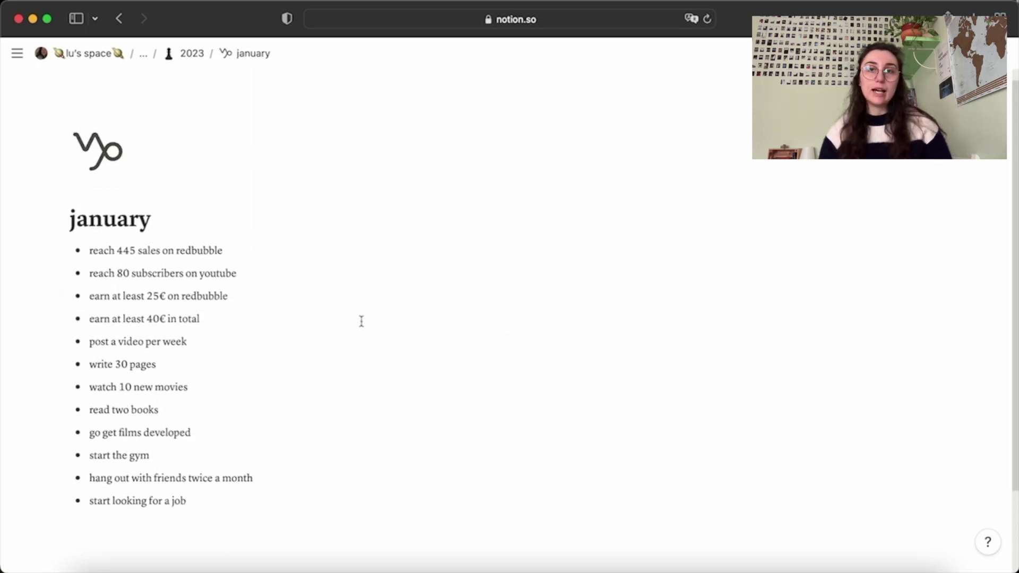
- Return to the home page, preview the brain dump page from the home hub, and close it
left_click(89, 54)
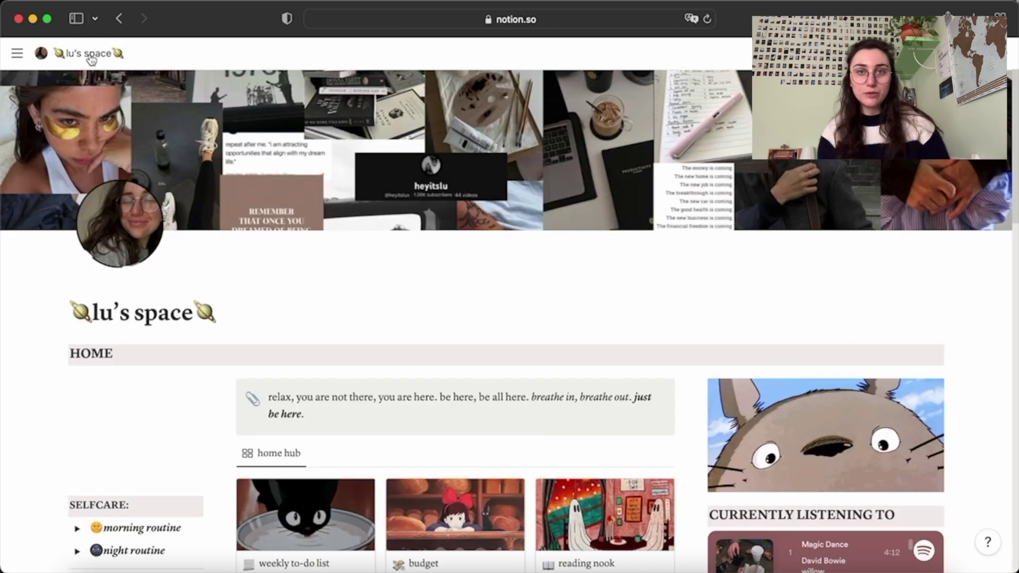
scroll(607, 291, "down", 10)
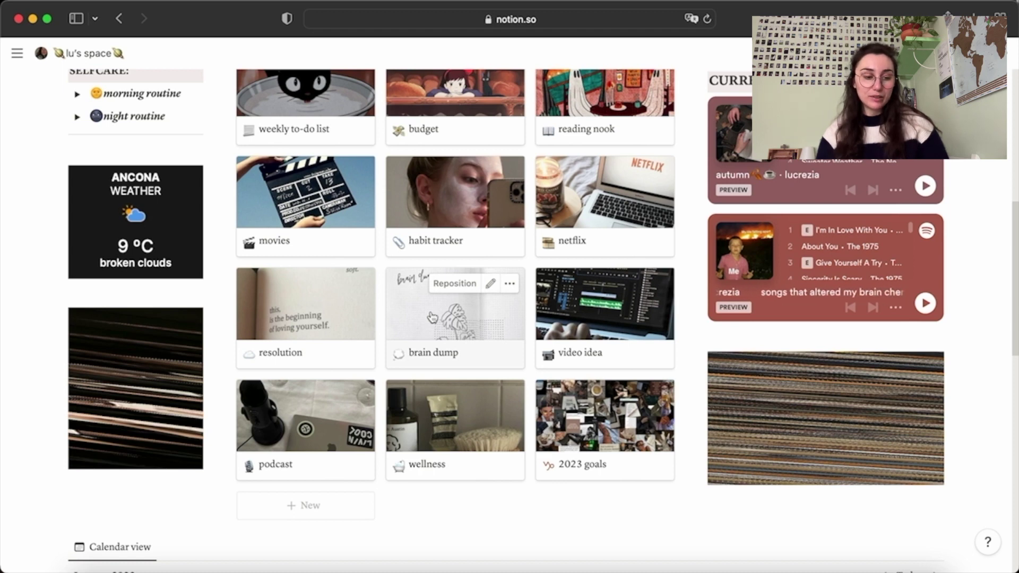
left_click(432, 317)
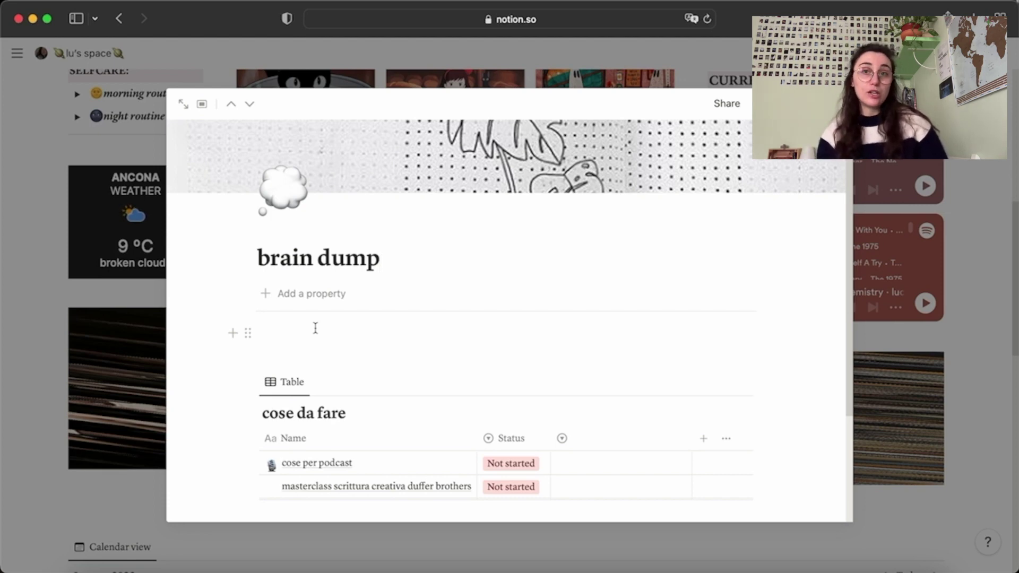
key("Escape")
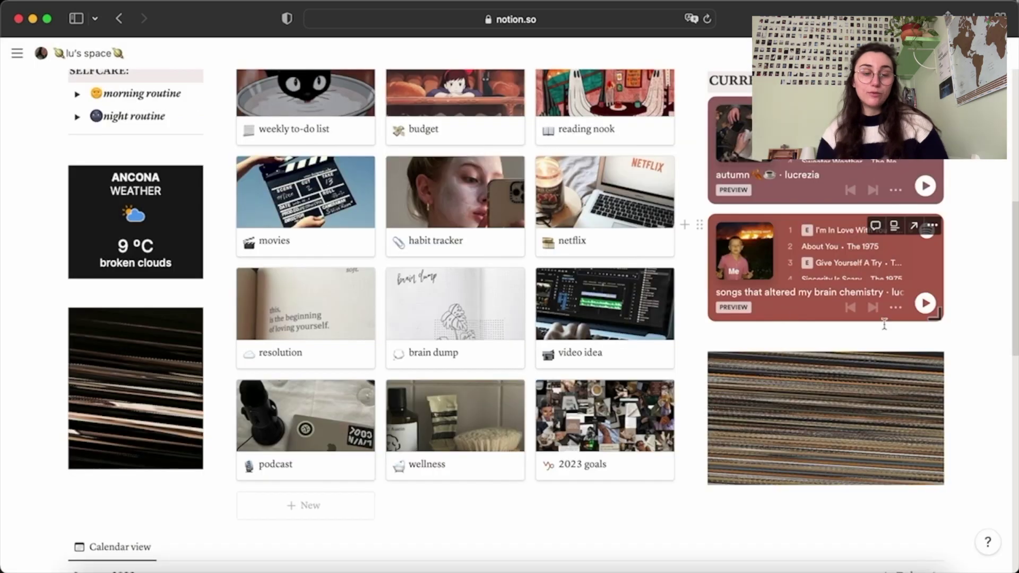
- Open the video idea page from the home hub as a full page and browse its videos table
left_click(595, 330)
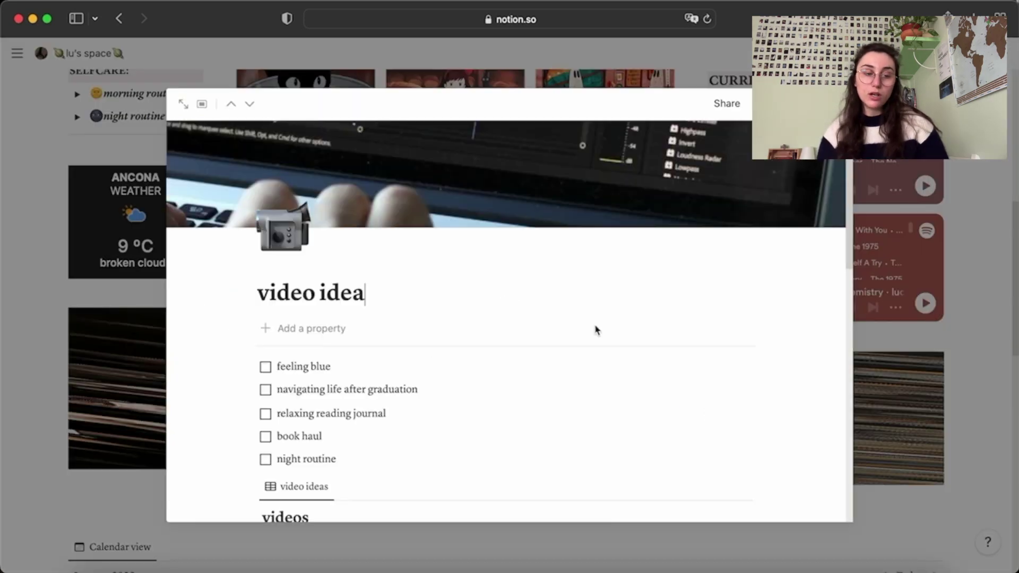
left_click(184, 104)
scroll(484, 335, "down", 8)
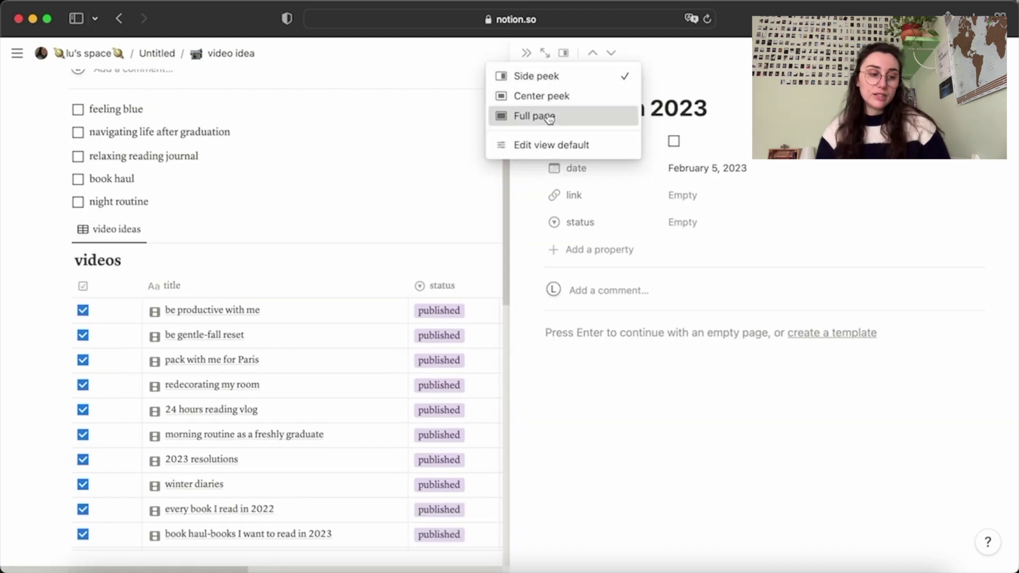
- Open the notion 2023 video entry as a full page, set its date to January 29, 2023, and view its status options
left_click(533, 114)
scroll(623, 218, "down", 1)
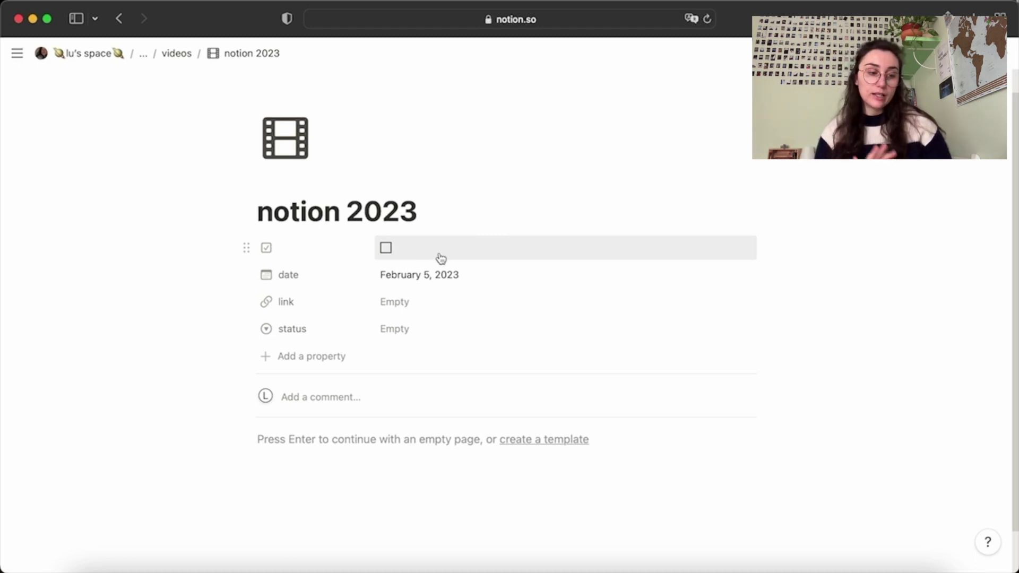
left_click(489, 281)
left_click(616, 264)
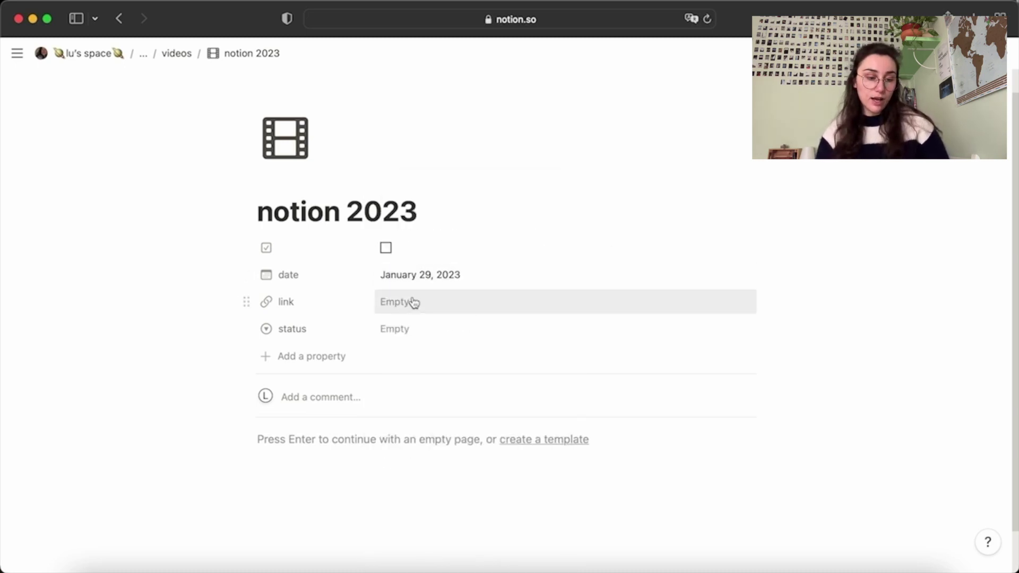
left_click(418, 335)
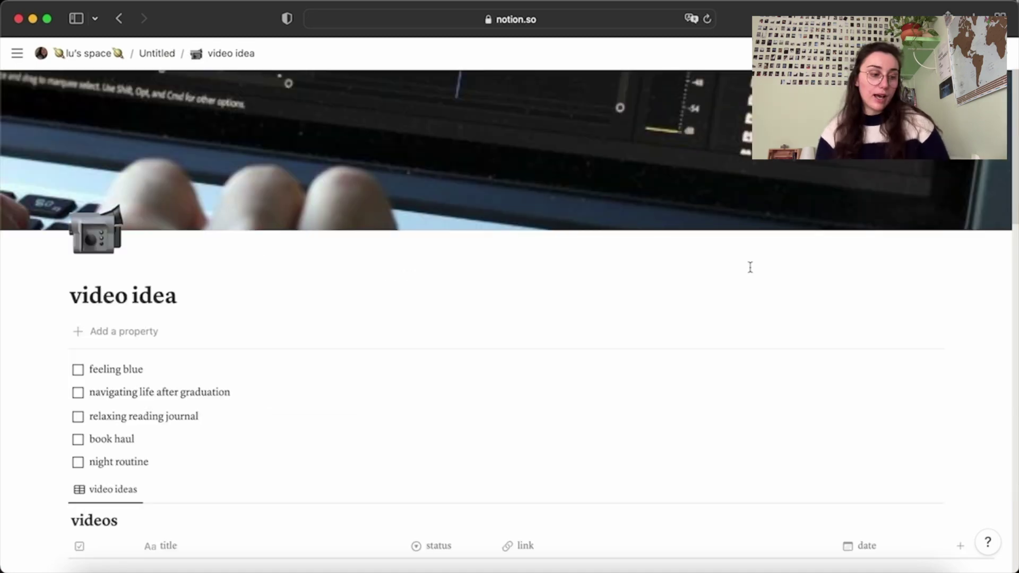
- Return to the video idea page and review its idea checklist and the videos table
scroll(750, 267, "down", 5)
scroll(750, 266, "up", 3)
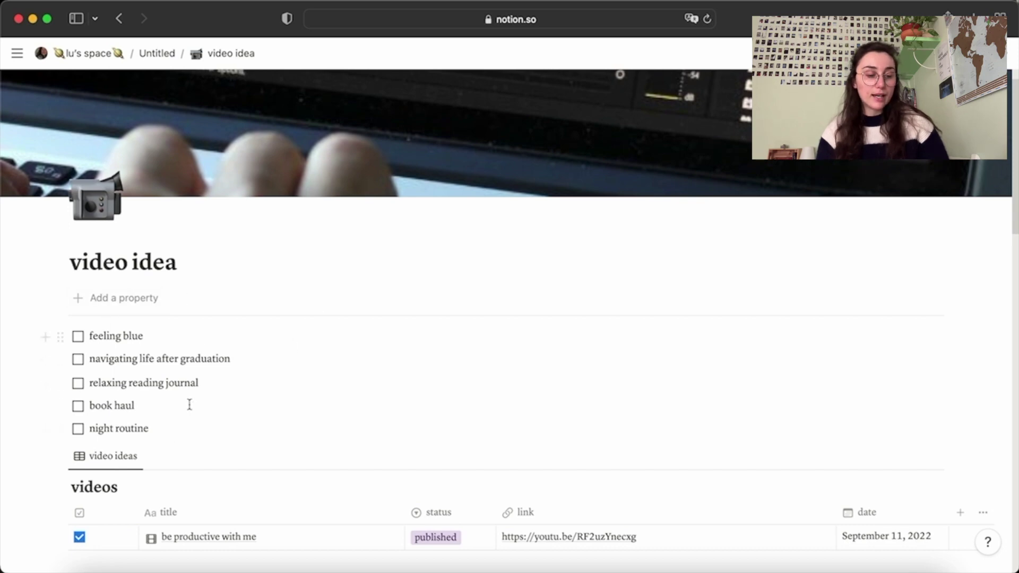
- Review the January 2023 content calendar on the video idea page, return to the home hub and find the podcast card
scroll(514, 359, "down", 10)
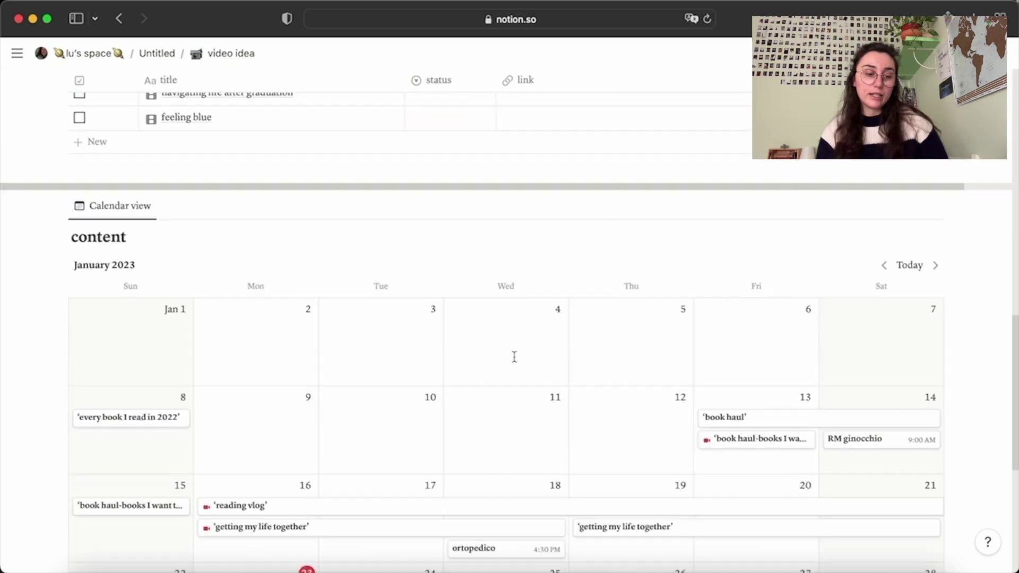
scroll(514, 362, "up", 3)
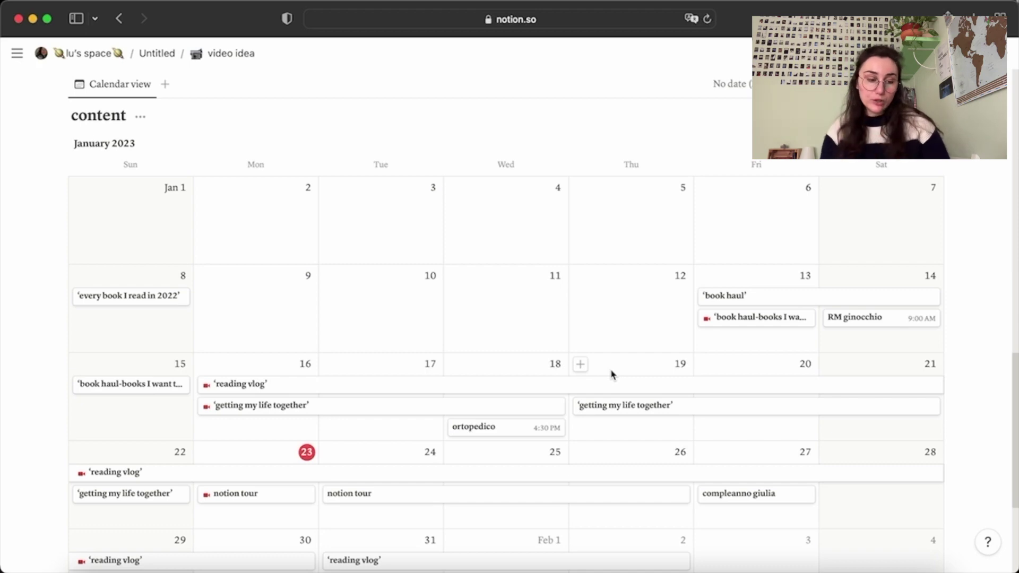
key("super+bracketleft")
scroll(502, 314, "down", 10)
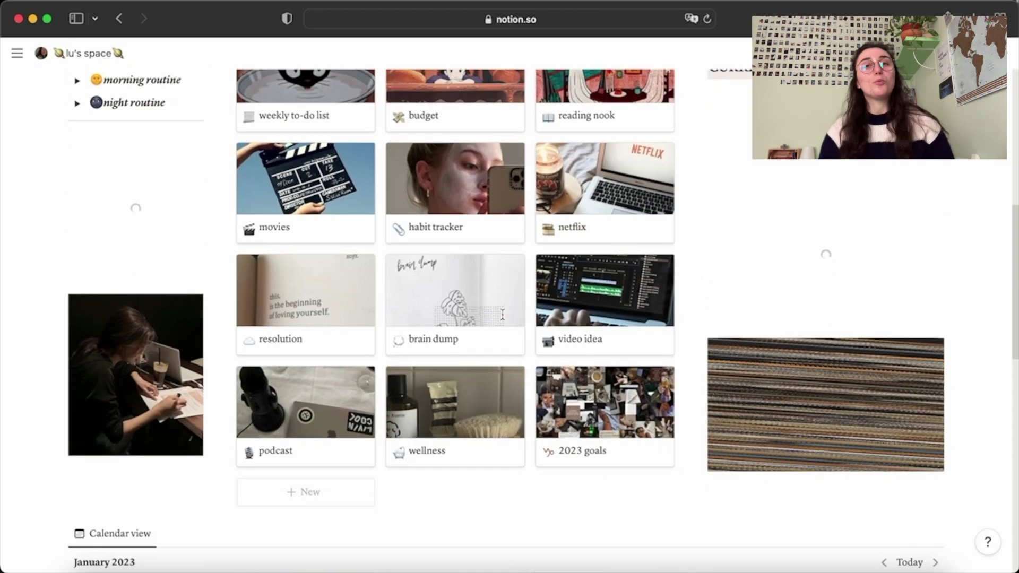
scroll(502, 314, "down", 2)
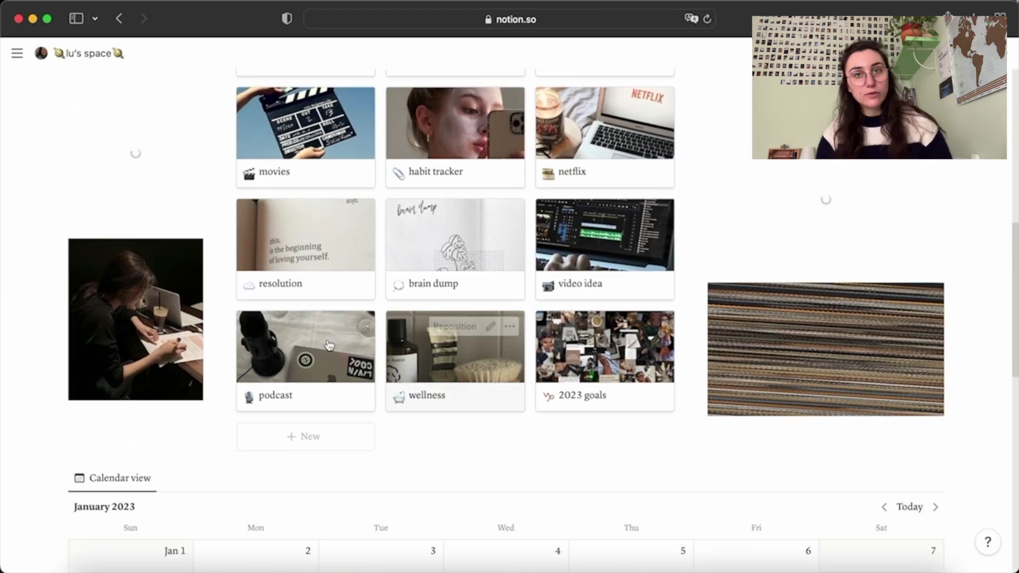
- Preview the podcast page from the home hub, view its brain dump board, and return to the podcast page
left_click(281, 363)
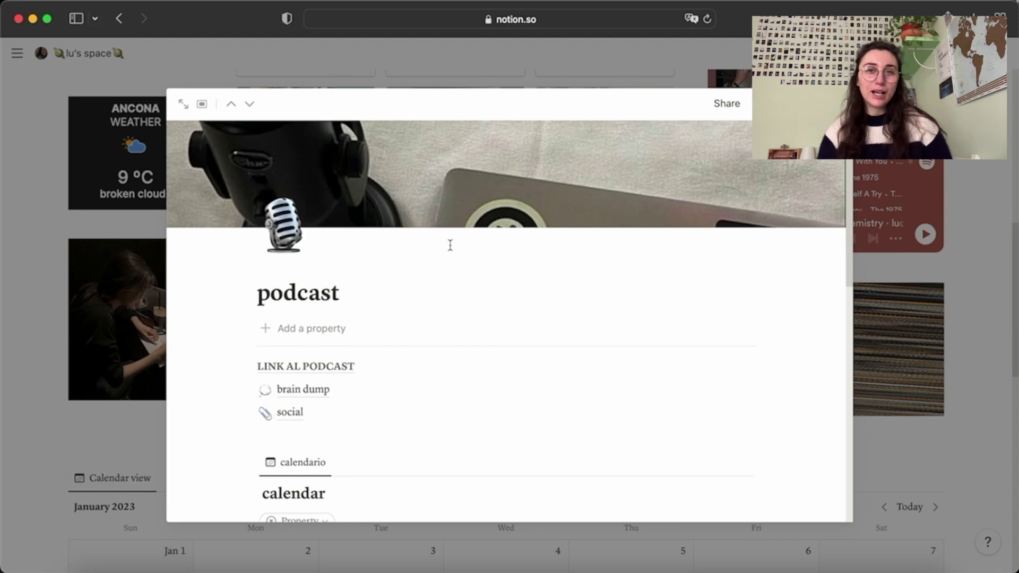
scroll(450, 245, "down", 1)
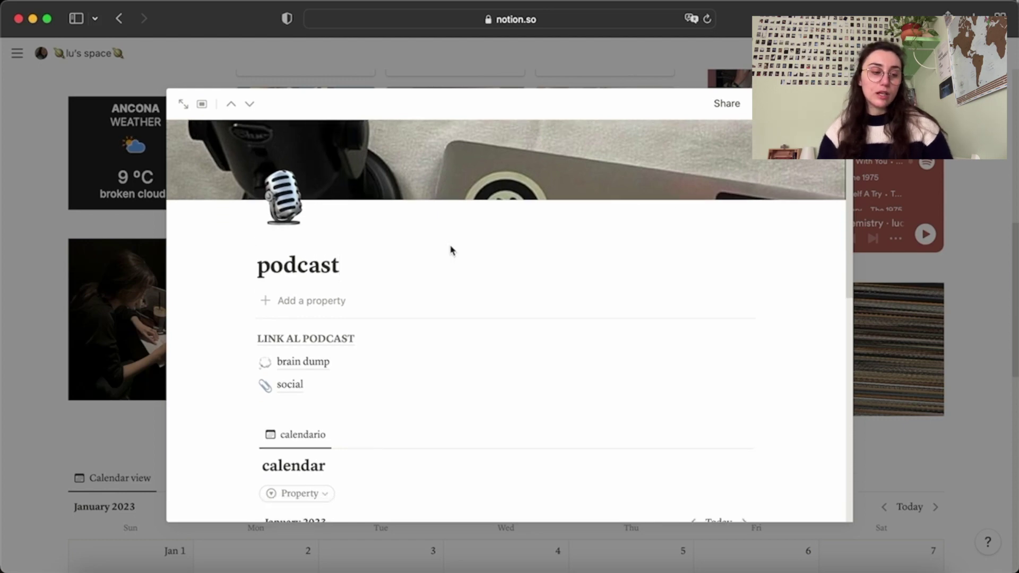
scroll(451, 249, "down", 3)
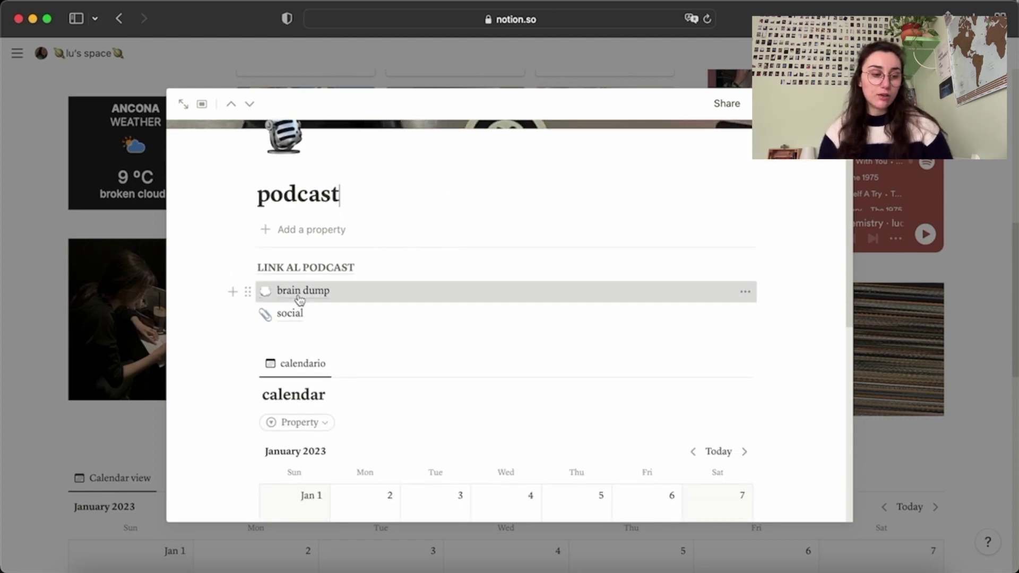
left_click(297, 295)
scroll(528, 349, "down", 4)
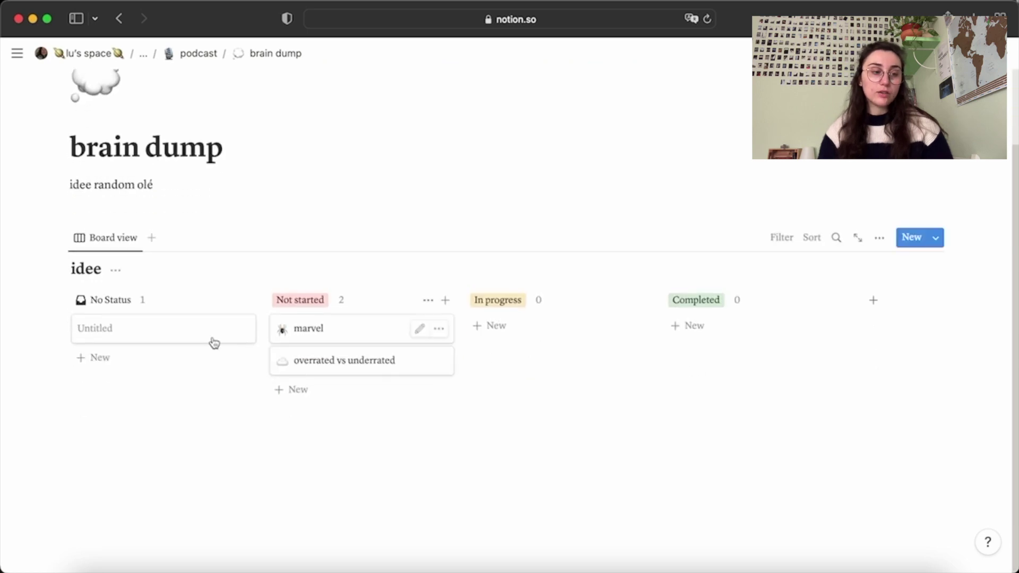
scroll(262, 246, "up", 3)
left_click(196, 53)
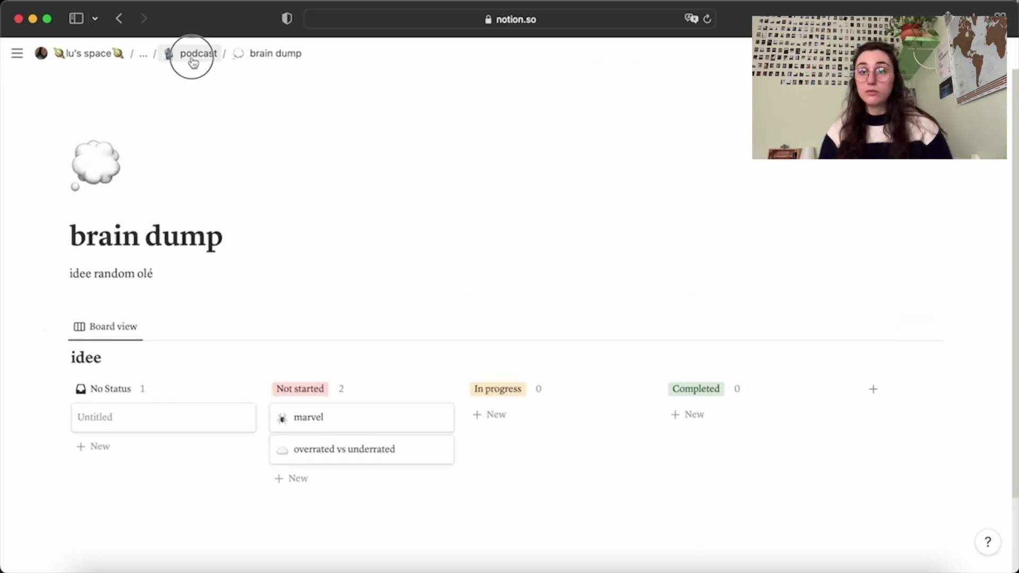
- Open the social subpage of the podcast page, view its link vari table, and return to the podcast page
scroll(589, 418, "down", 2)
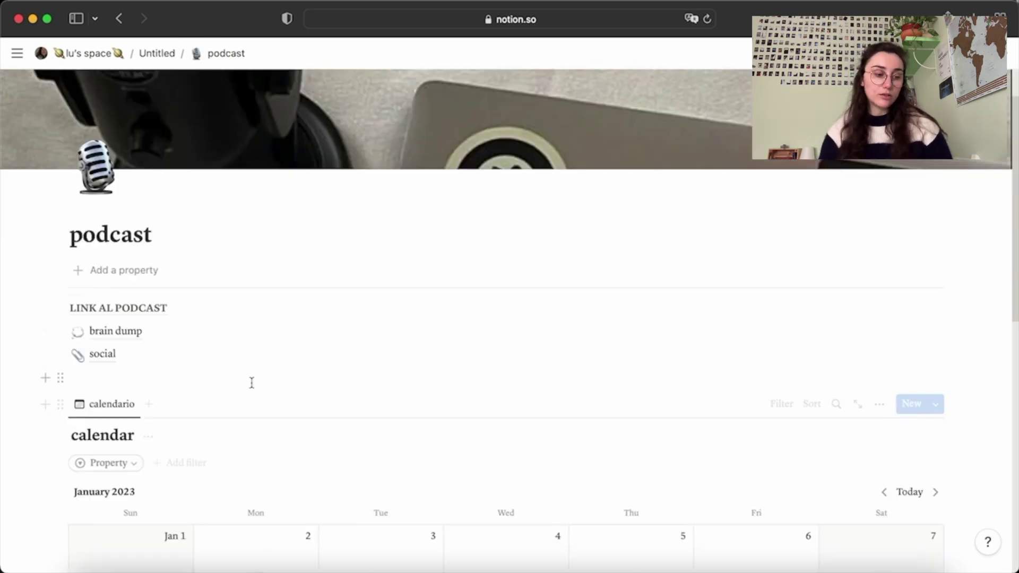
left_click(242, 355)
scroll(460, 336, "down", 5)
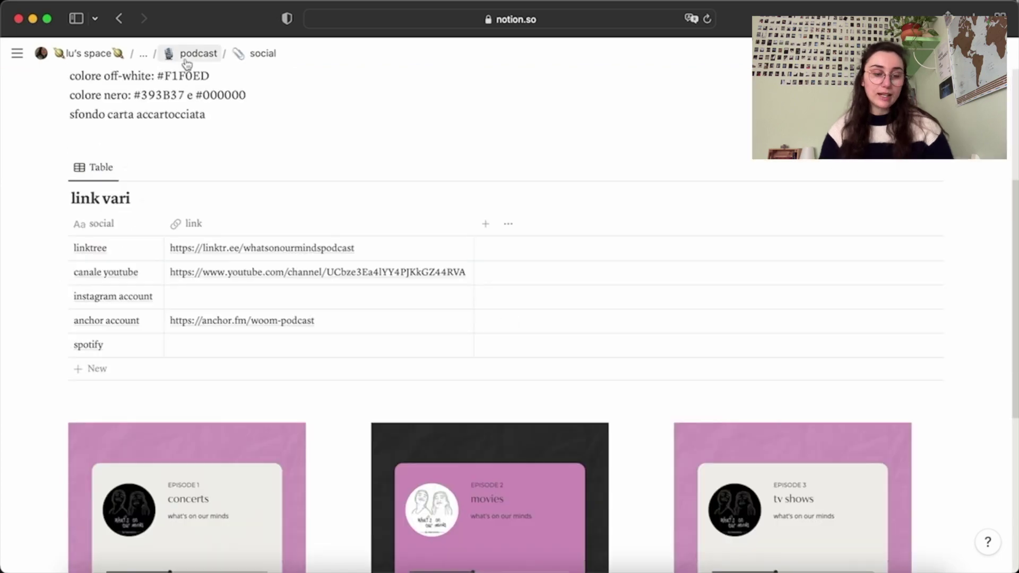
left_click(191, 53)
- Review the podcast page's January 2023 calendar and return to the page cards on the home hub
scroll(447, 295, "down", 5)
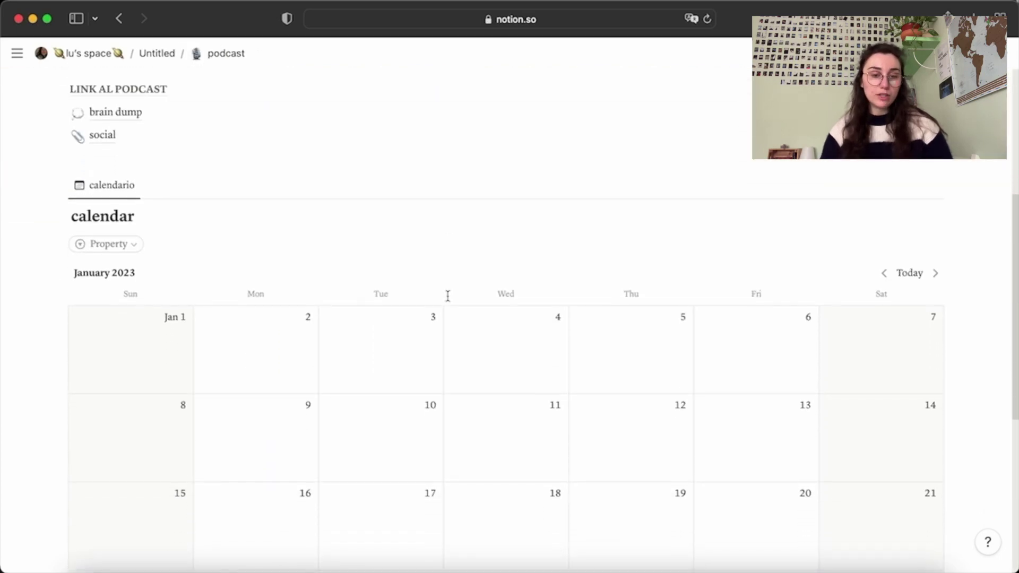
scroll(447, 295, "up", 5)
left_click(91, 53)
scroll(460, 302, "down", 10)
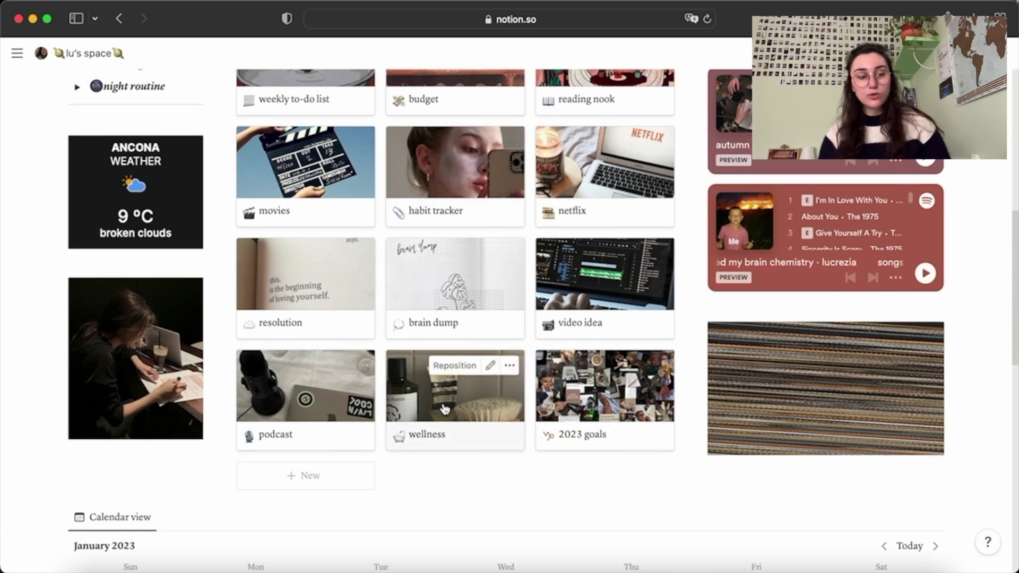
- Open the wellness page from the home hub as a full page and review its routines, habits and workout notes
left_click(445, 410)
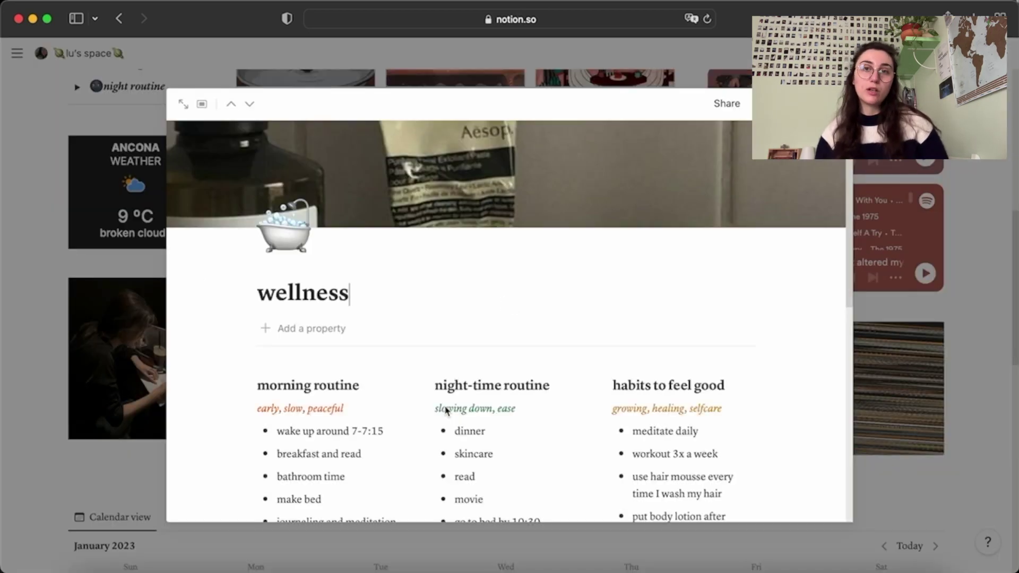
left_click(183, 104)
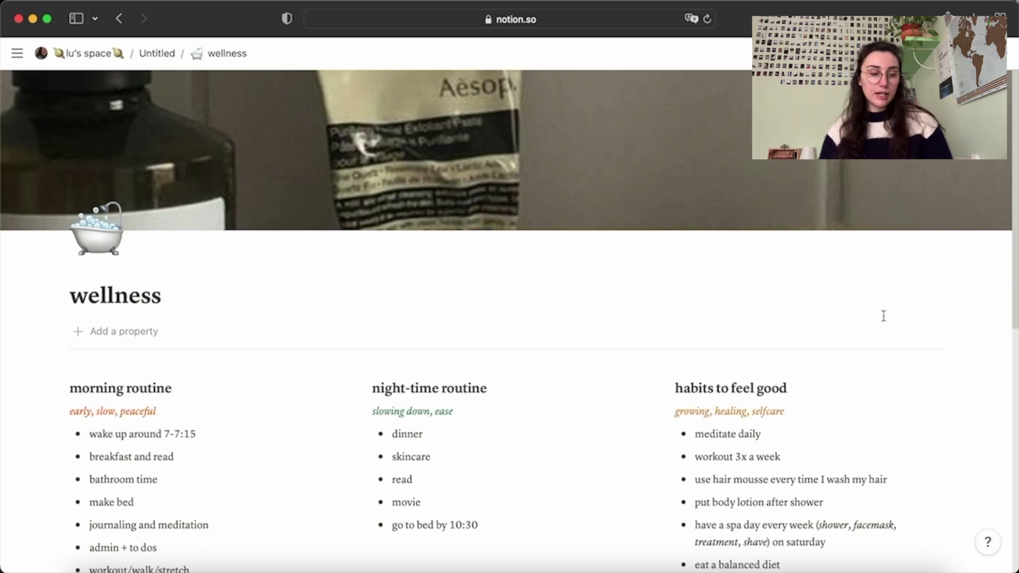
scroll(884, 316, "down", 3)
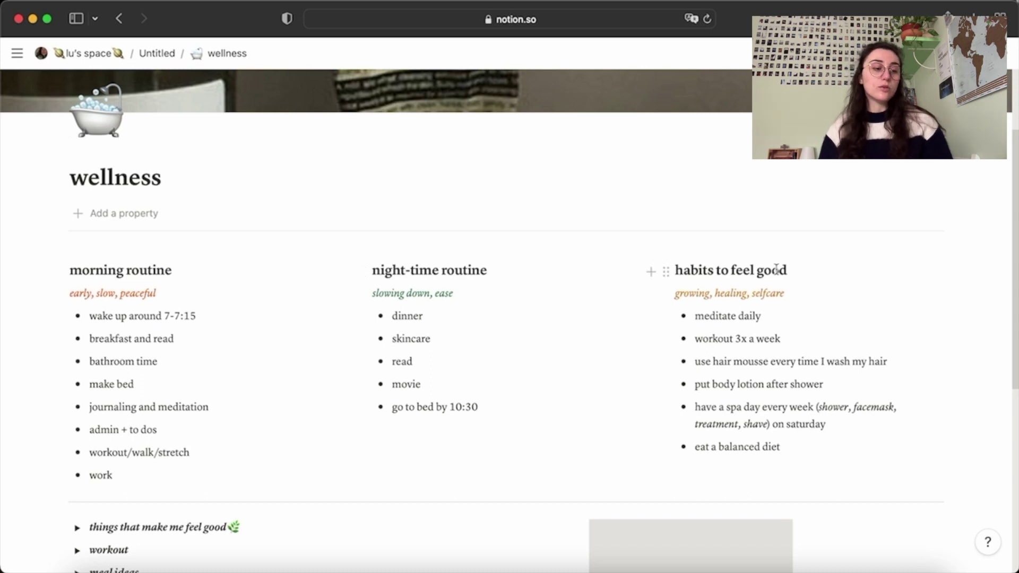
scroll(777, 269, "down", 1)
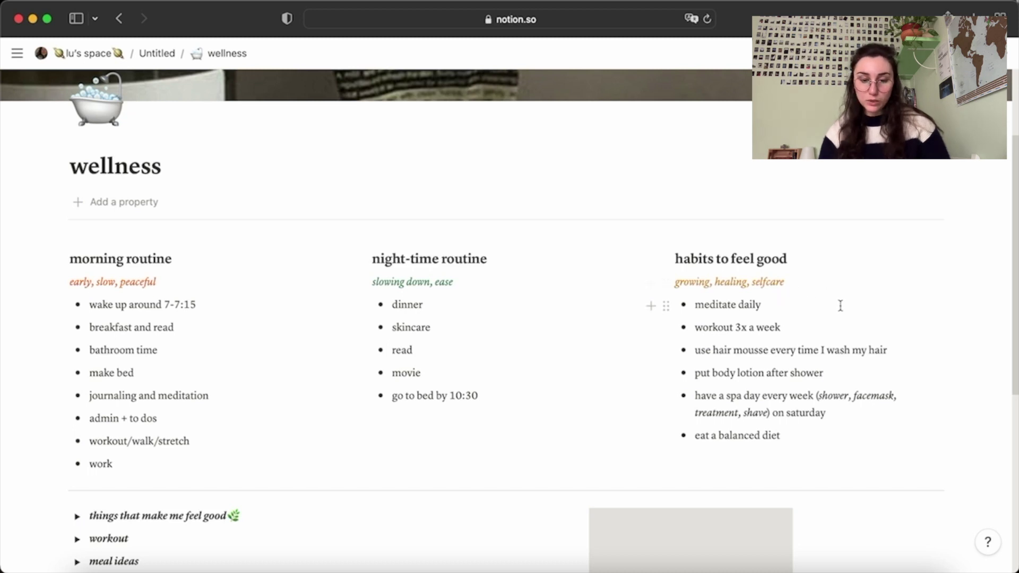
scroll(763, 368, "down", 5)
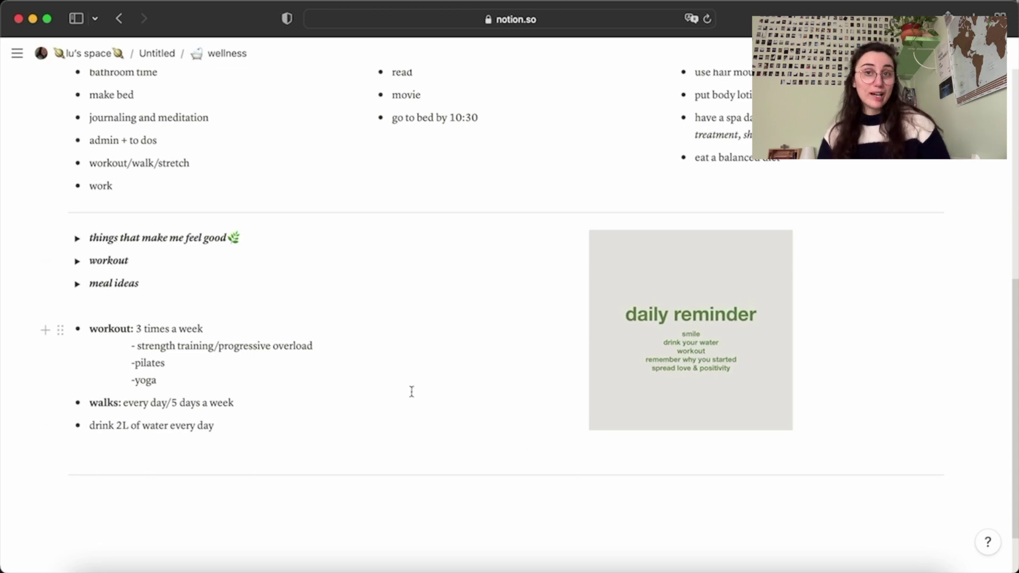
- Return to the home hub and open the 2023 goals page as a full page
left_click(91, 55)
scroll(535, 286, "down", 5)
scroll(538, 289, "down", 3)
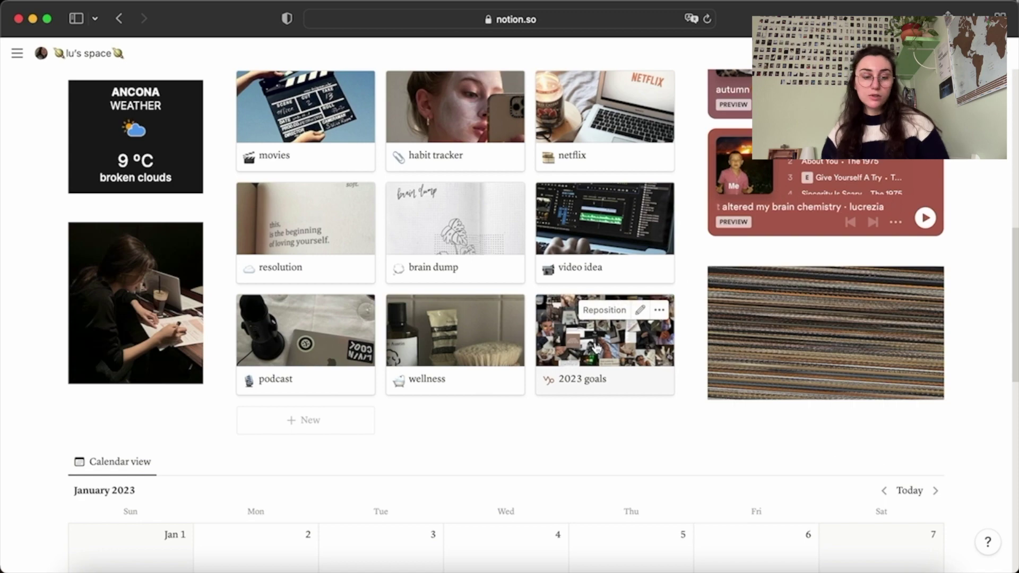
left_click(597, 348)
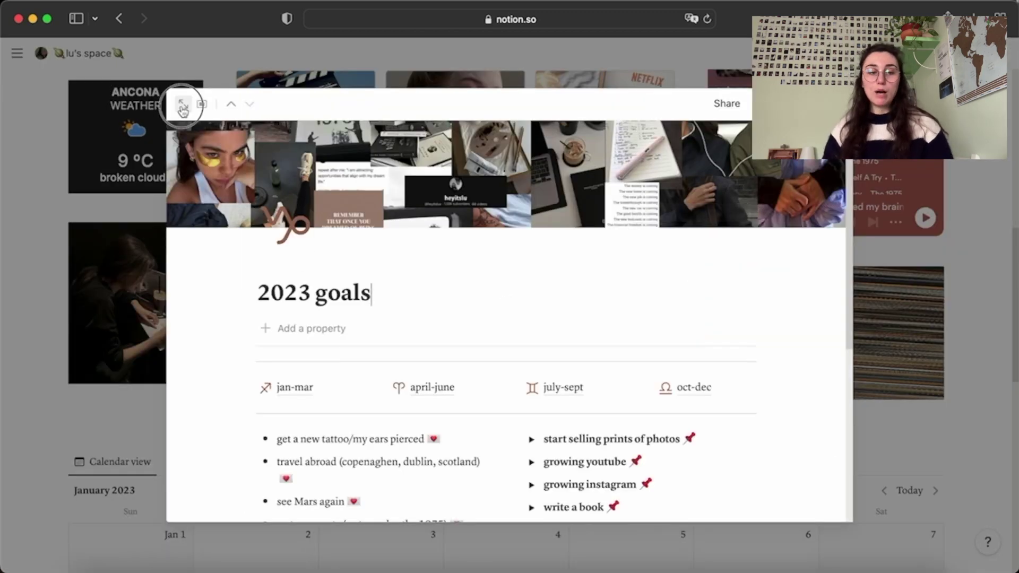
left_click(183, 104)
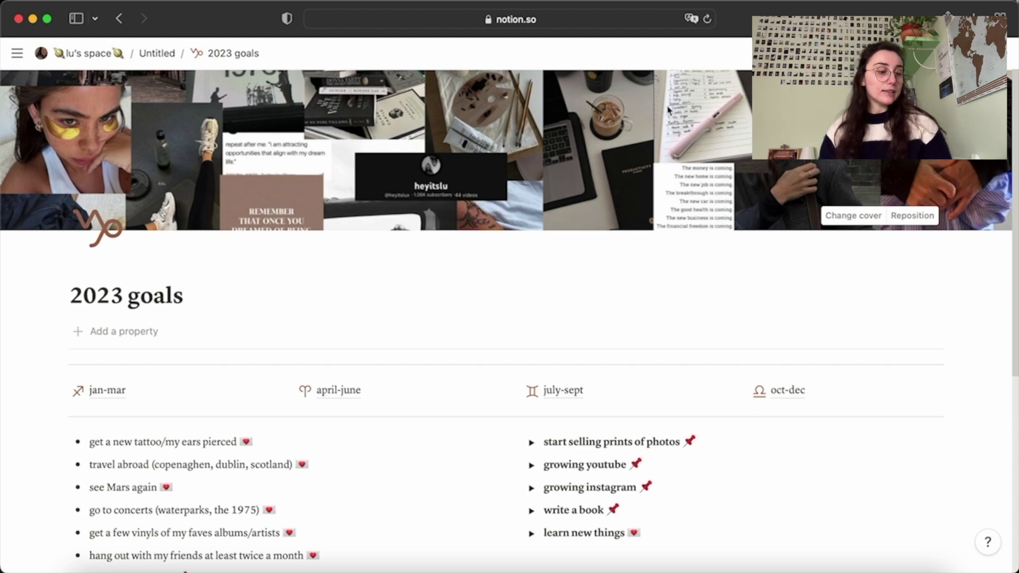
- Review the yearly goals list on the 2023 goals page and open its jan-mar subpage
scroll(344, 280, "down", 3)
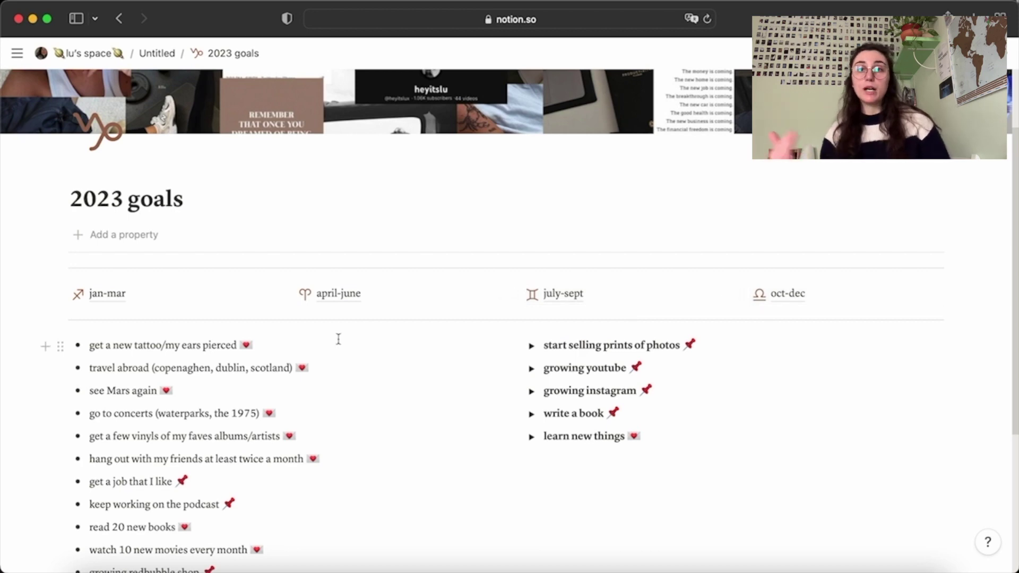
scroll(338, 337, "up", 2)
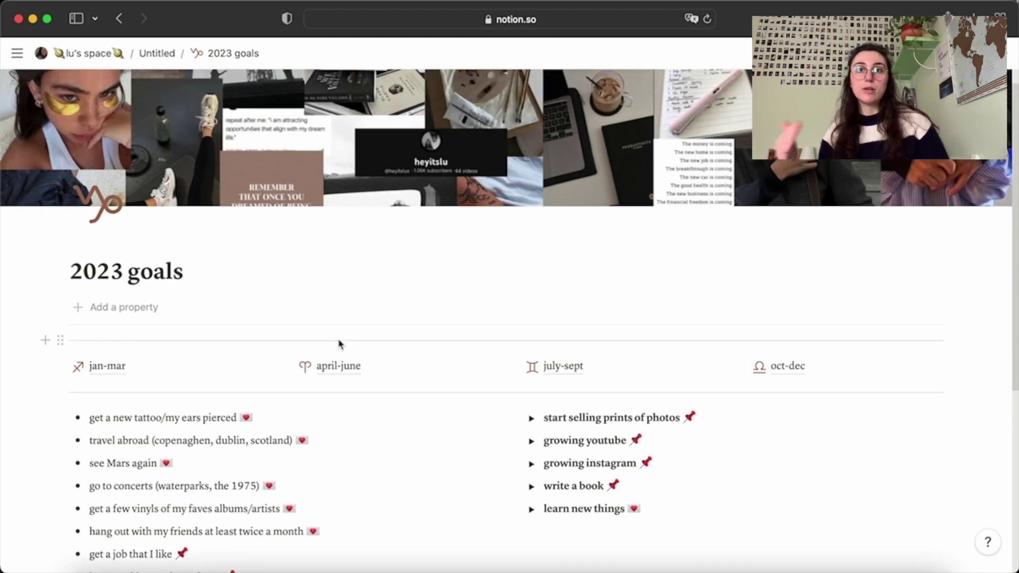
scroll(340, 344, "down", 5)
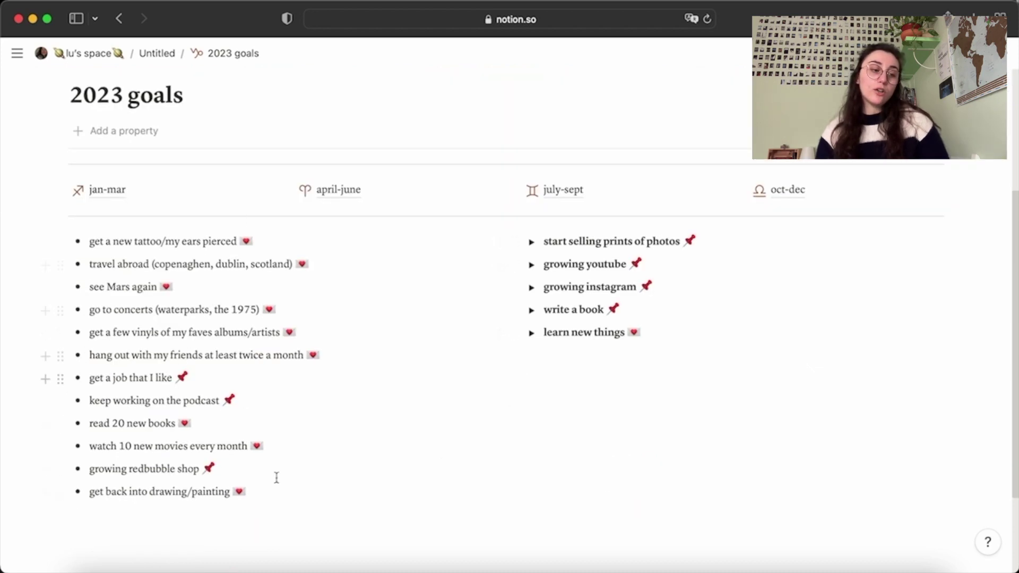
scroll(275, 447, "up", 5)
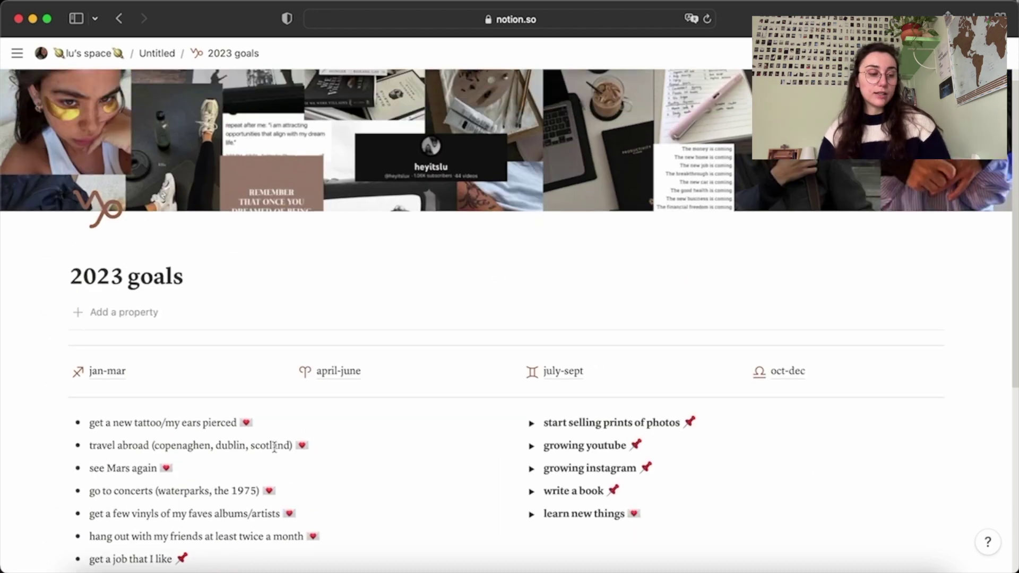
left_click(148, 380)
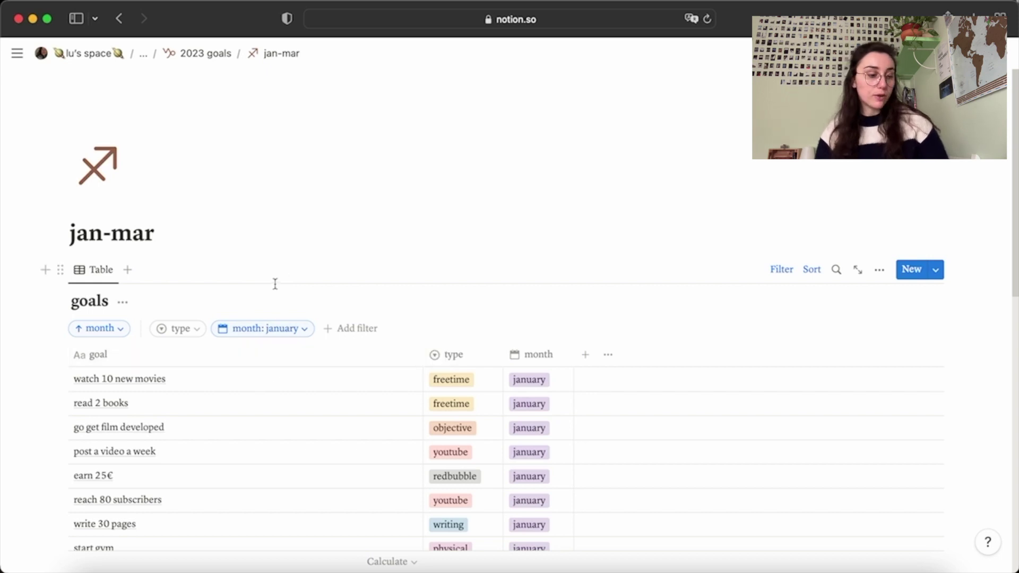
- Clear january from the goals table's month filter, browse the goals of all months, and reapply the january filter
left_click(305, 331)
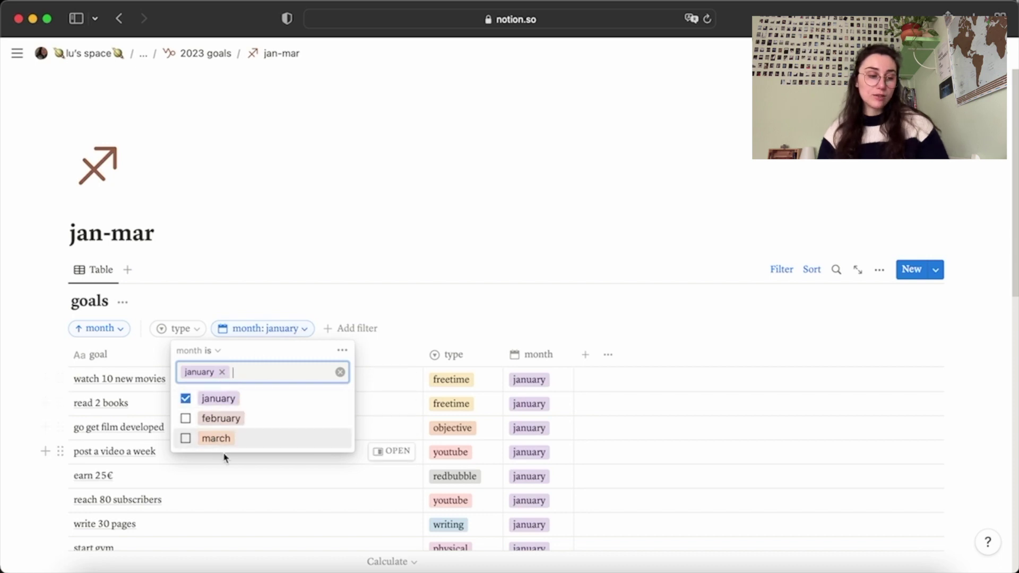
left_click(186, 400)
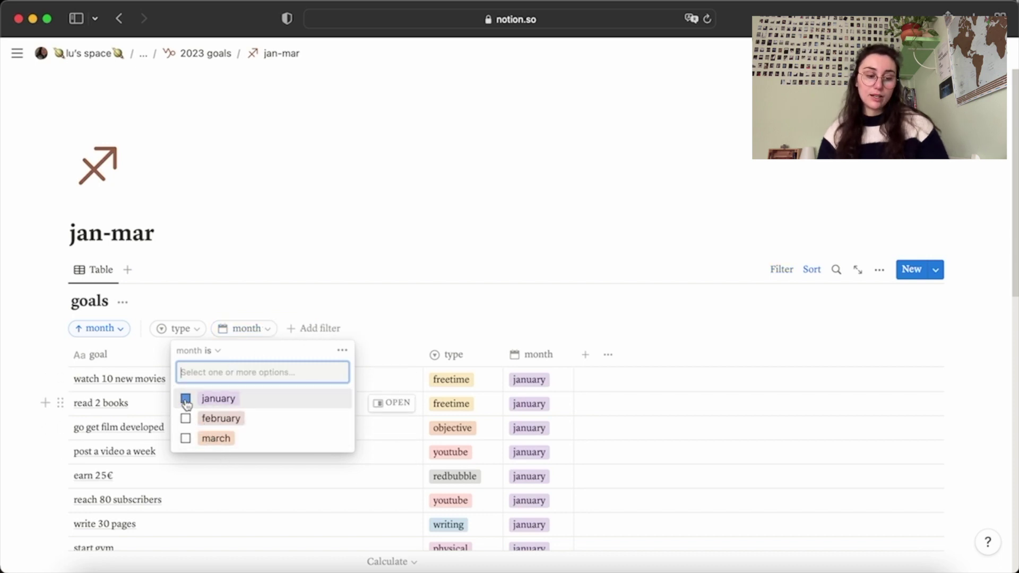
left_click(700, 312)
scroll(698, 318, "down", 4)
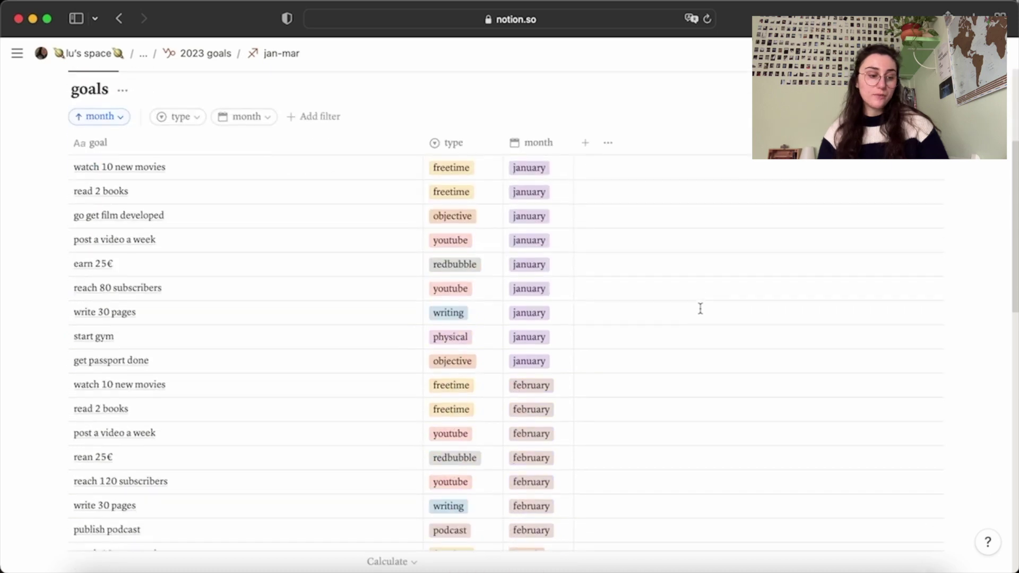
scroll(698, 319, "up", 4)
left_click(245, 328)
left_click(167, 398)
left_click(423, 274)
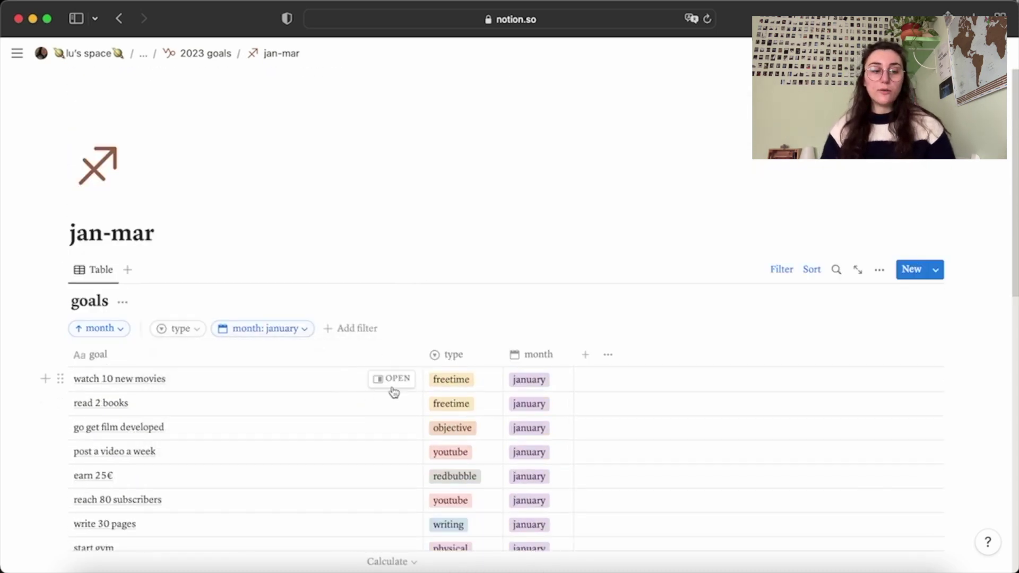
- View the type options of the "watch 10 new movies" goal, close them unchanged, and browse the january goals
left_click(471, 380)
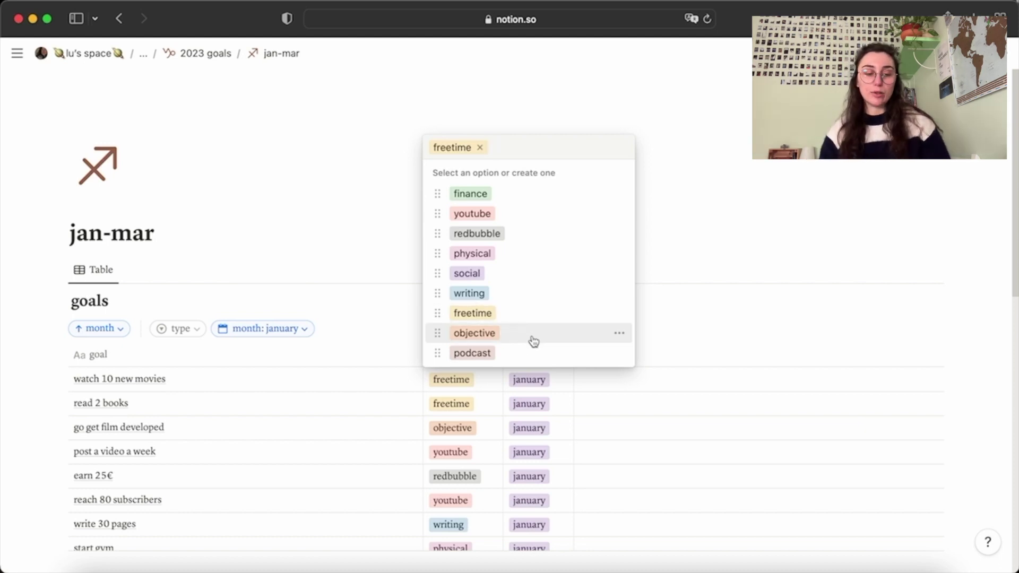
key("Escape")
scroll(718, 326, "down", 8)
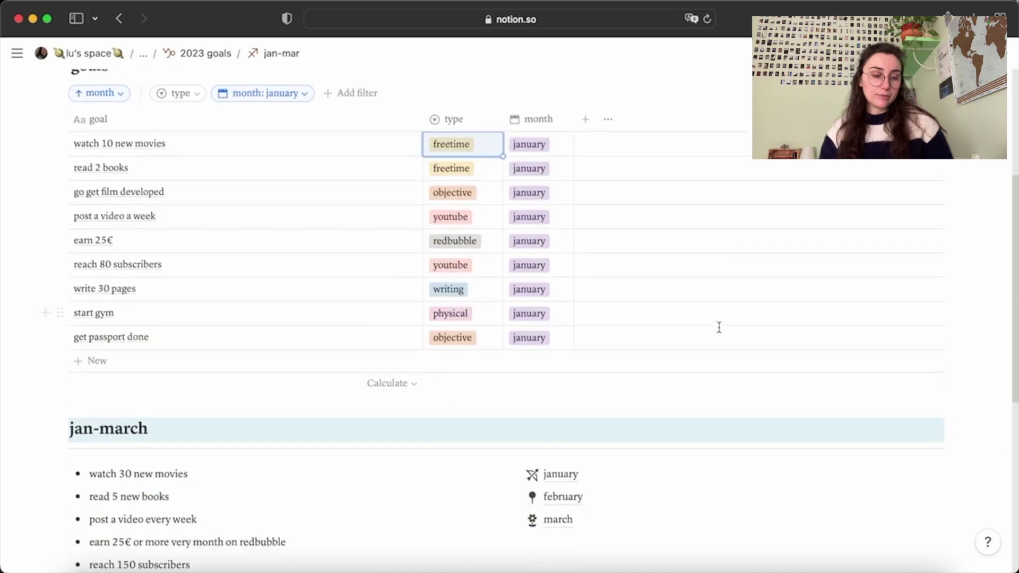
- Review the jan-march goals list below the goals table and open the january page
scroll(718, 327, "down", 3)
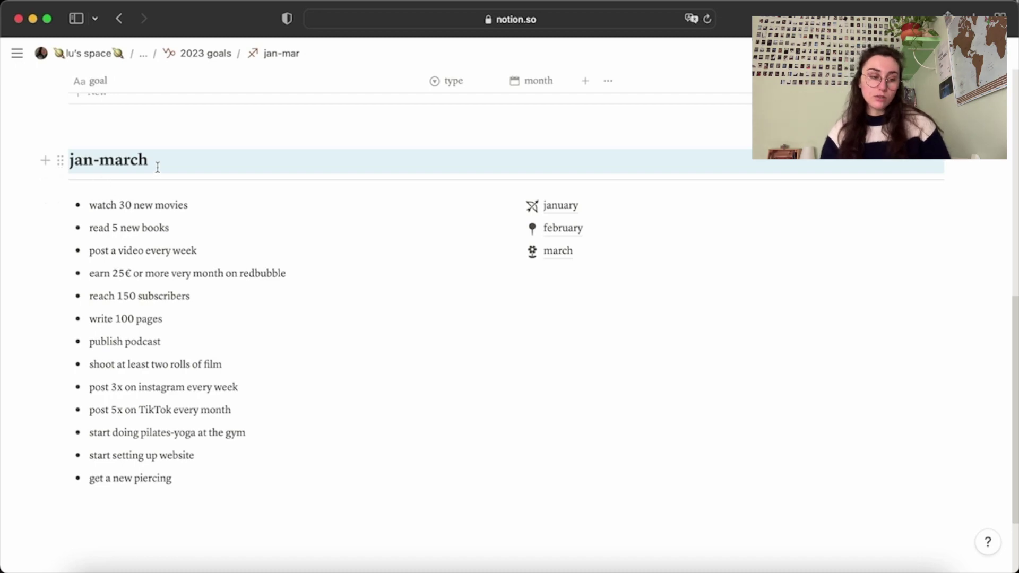
scroll(157, 167, "up", 7)
scroll(337, 336, "down", 7)
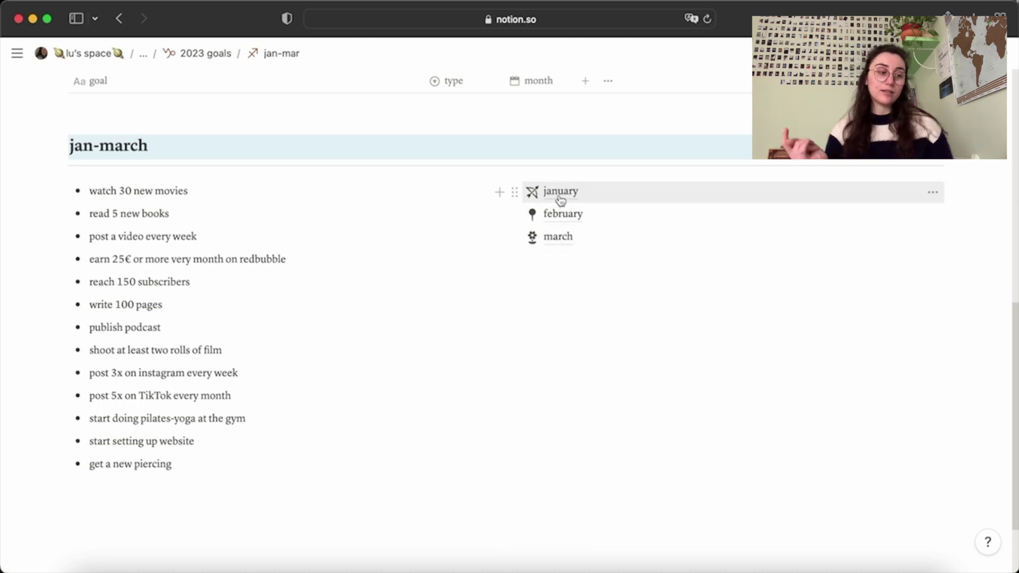
left_click(560, 200)
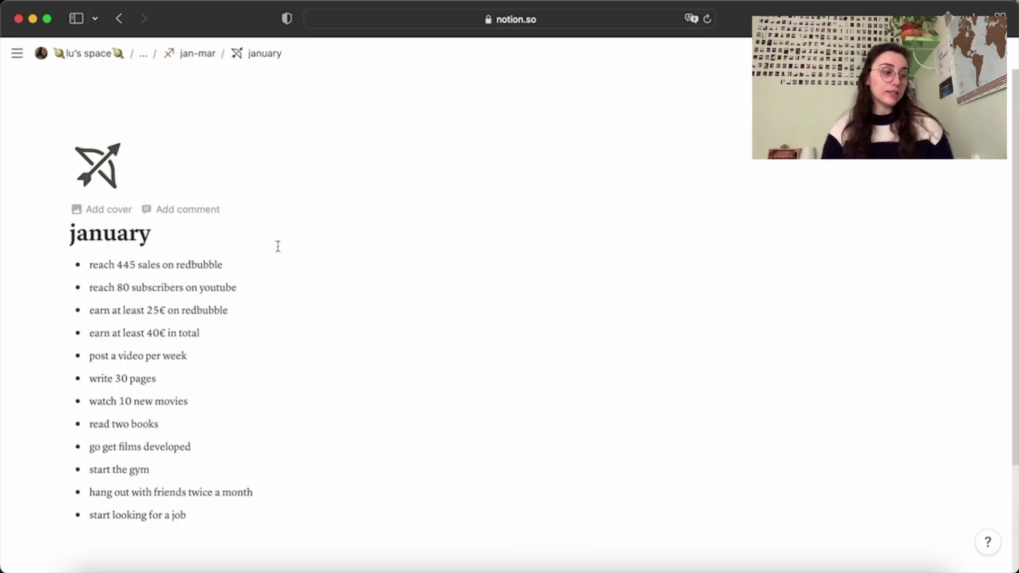
- Return from the january page to the workspace's home page and look over its January 2023 calendar
left_click(190, 53)
left_click(107, 54)
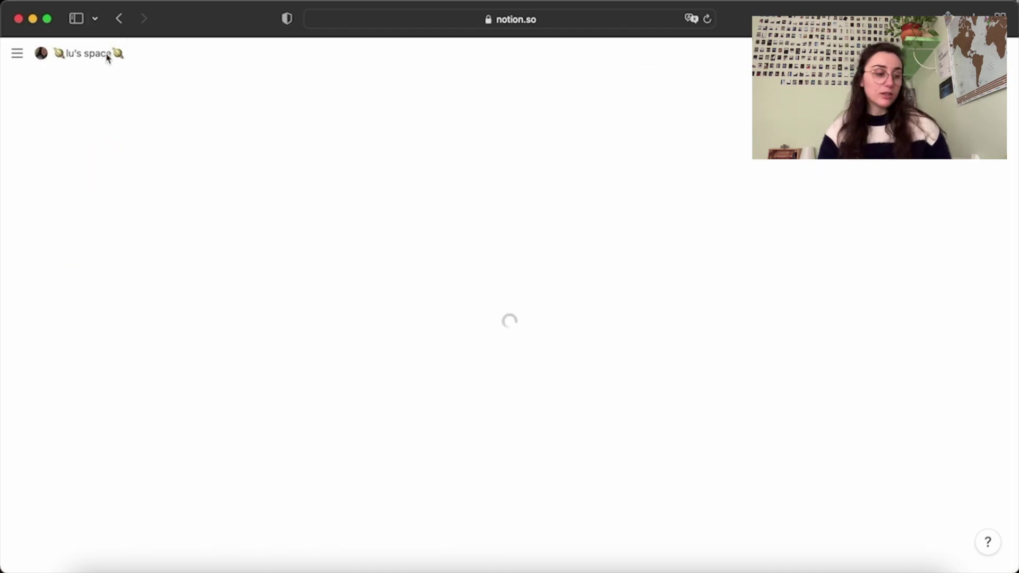
scroll(593, 294, "down", 8)
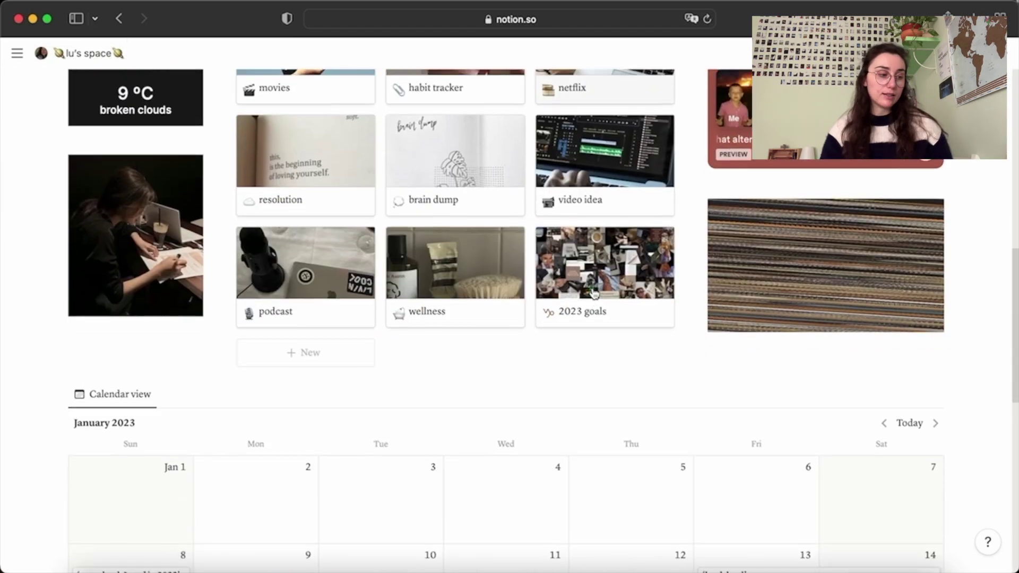
scroll(593, 294, "down", 4)
scroll(691, 312, "down", 1)
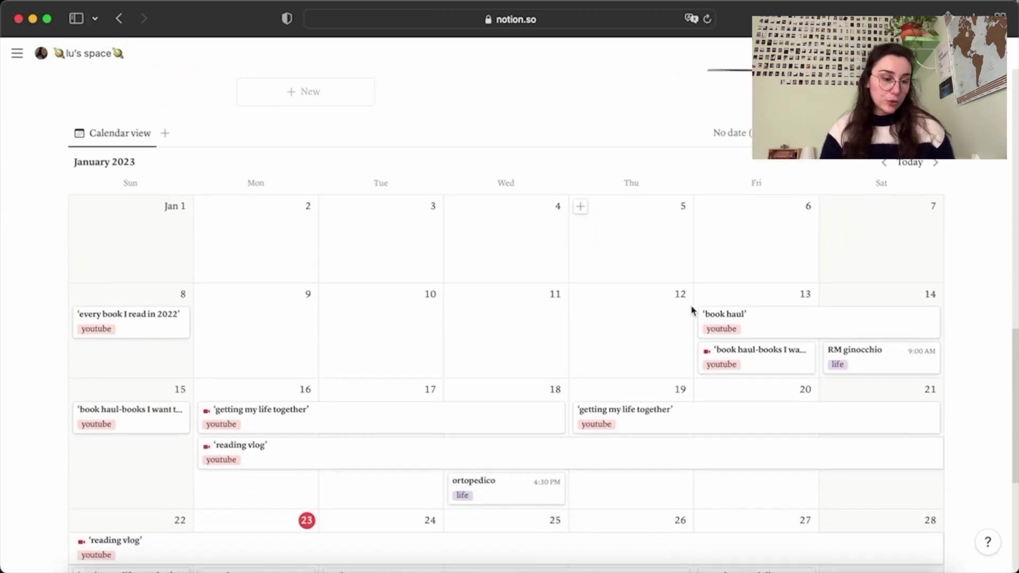
- Add a calendar entry titled "dinner" on February 3, 2023
scroll(691, 312, "down", 4)
left_click(706, 399)
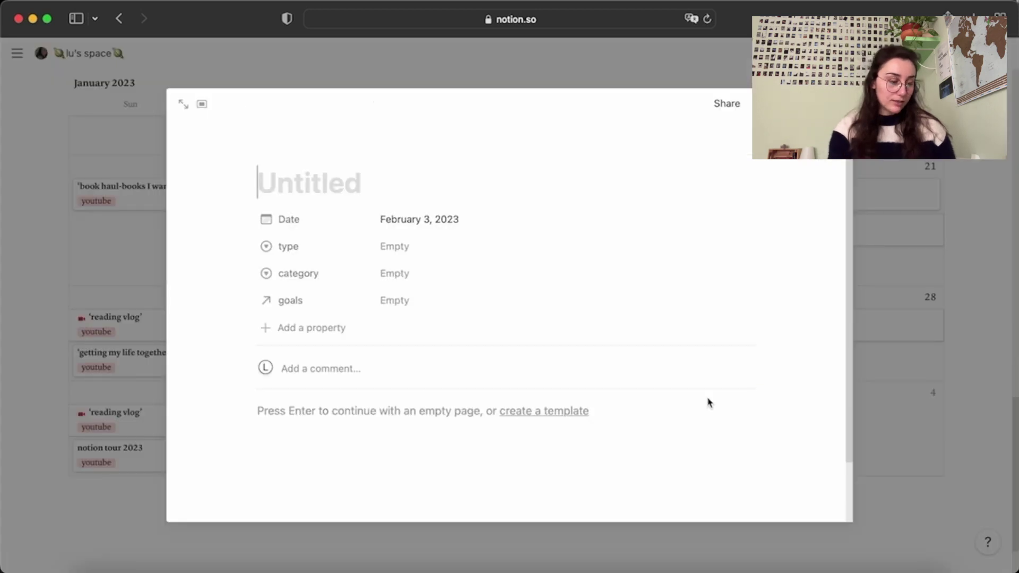
type("dinner")
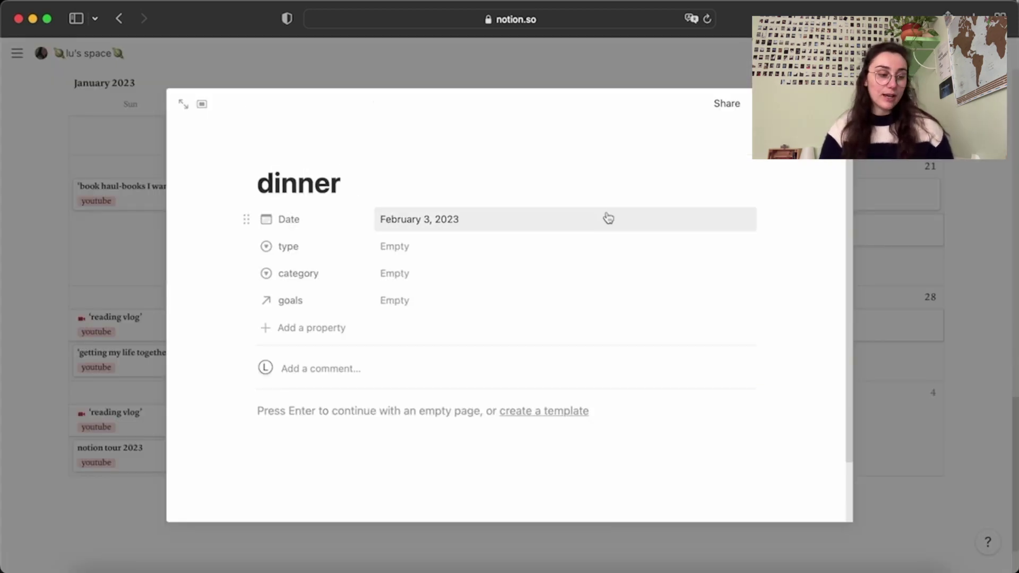
- View the type and category options of the "dinner" entry and close both lists without choosing any
left_click(445, 247)
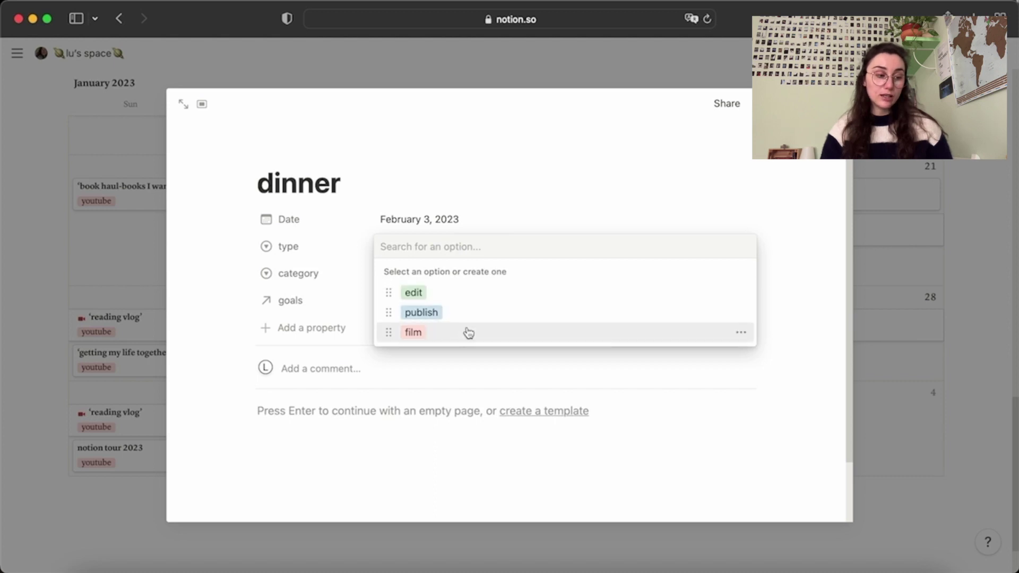
left_click(293, 236)
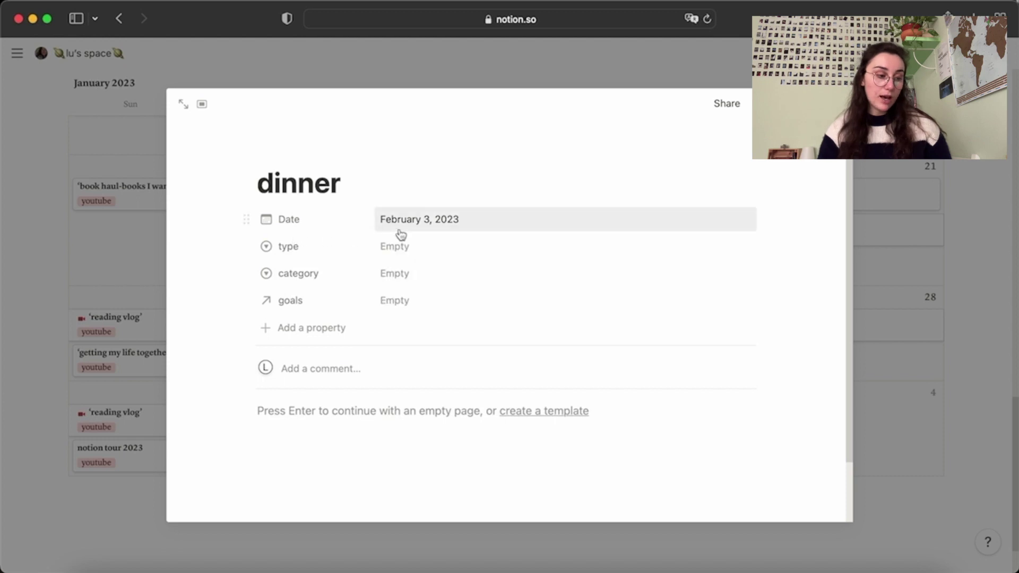
left_click(416, 282)
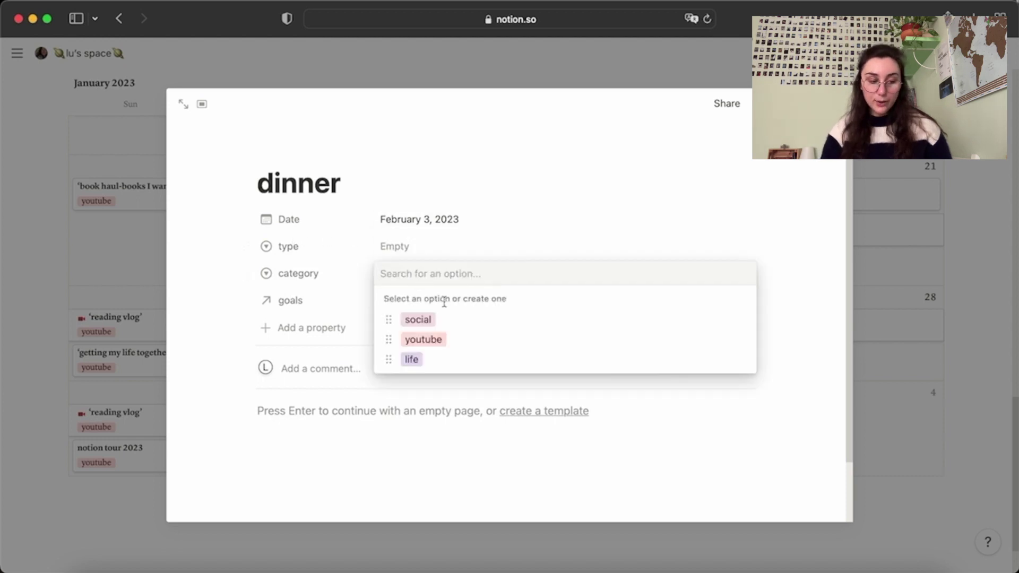
left_click(276, 300)
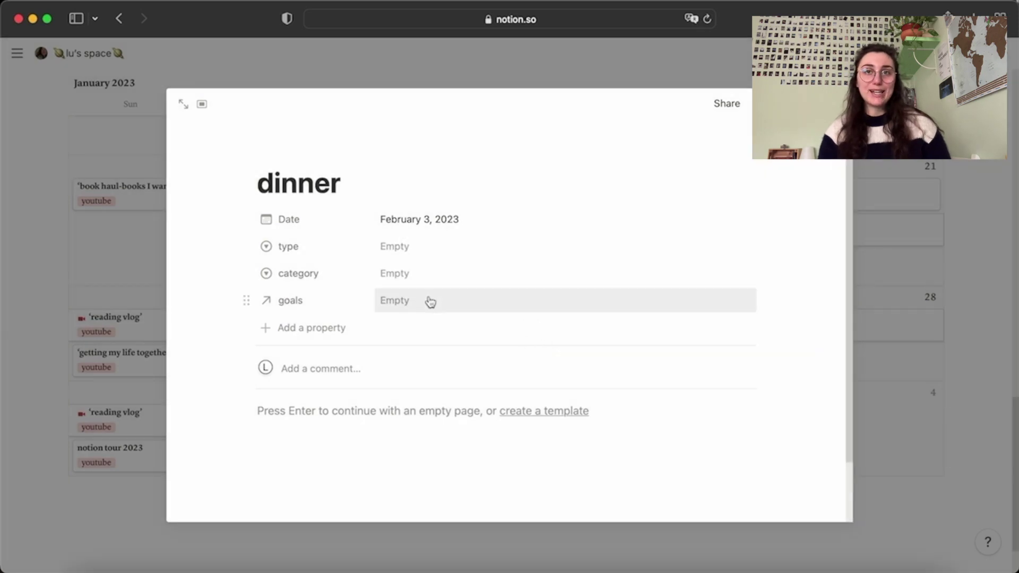